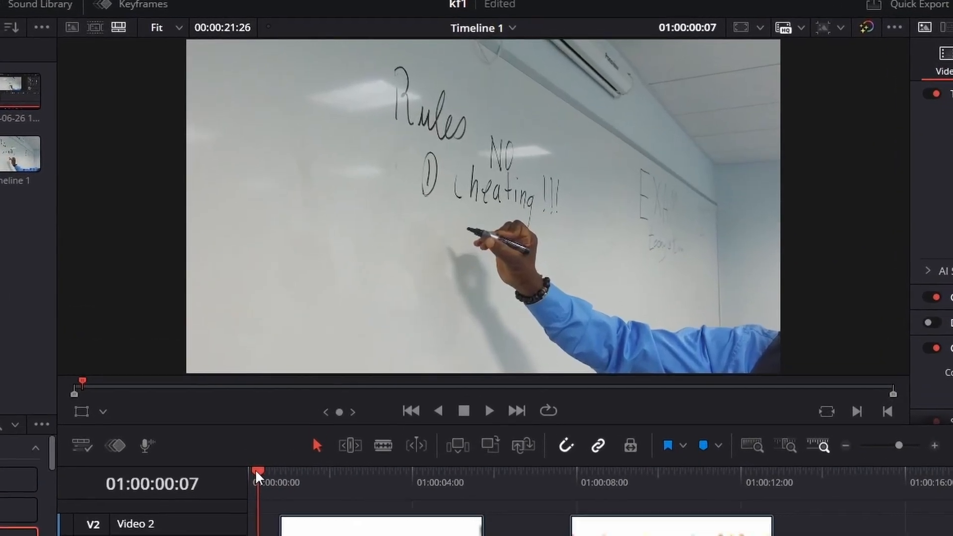
# Step: Scrub through Timeline 1 to review the comment images placed over the quiz footage
pyautogui.moveTo(350, 308); pyautogui.dragTo(369, 309)
pyautogui.moveTo(258, 533); pyautogui.dragTo(282, 533)
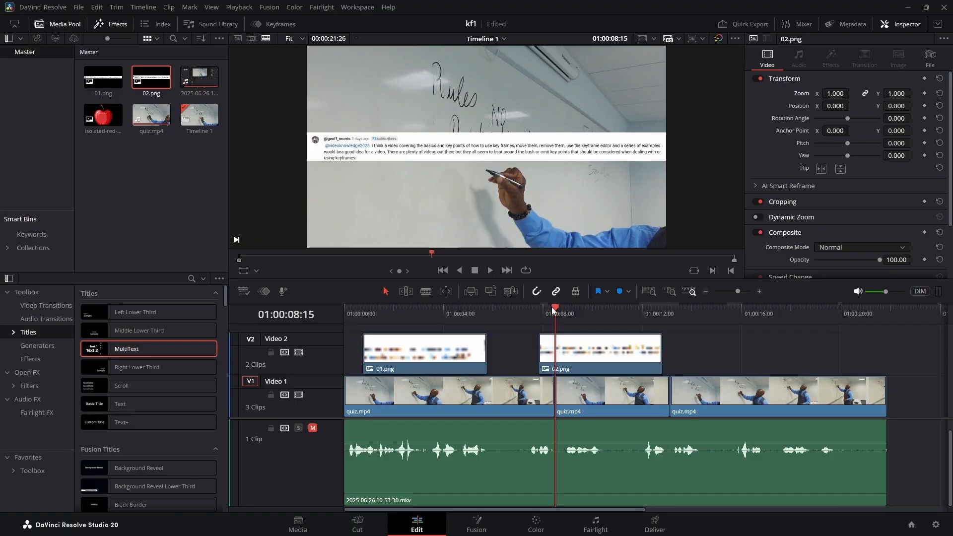
pyautogui.moveTo(552, 309); pyautogui.dragTo(377, 316)
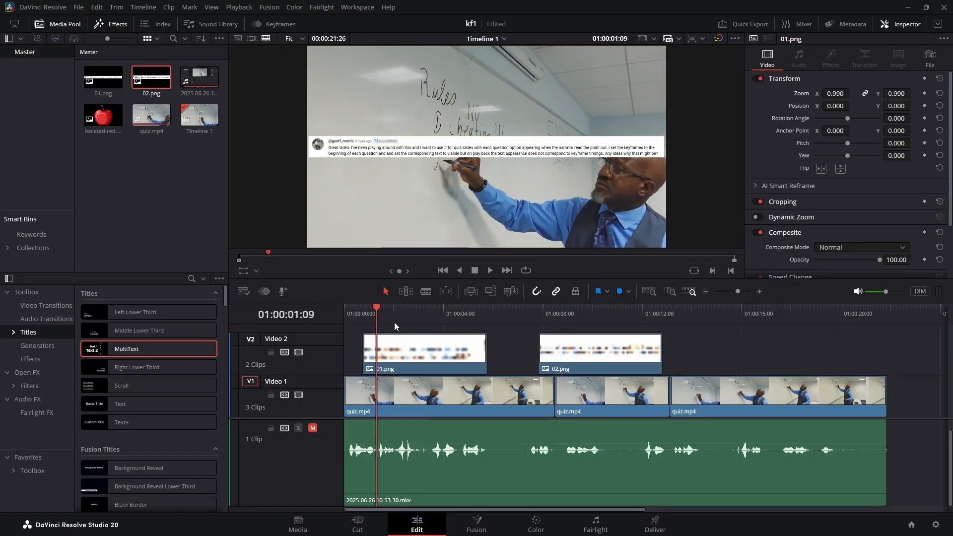
pyautogui.moveTo(377, 309); pyautogui.dragTo(353, 312)
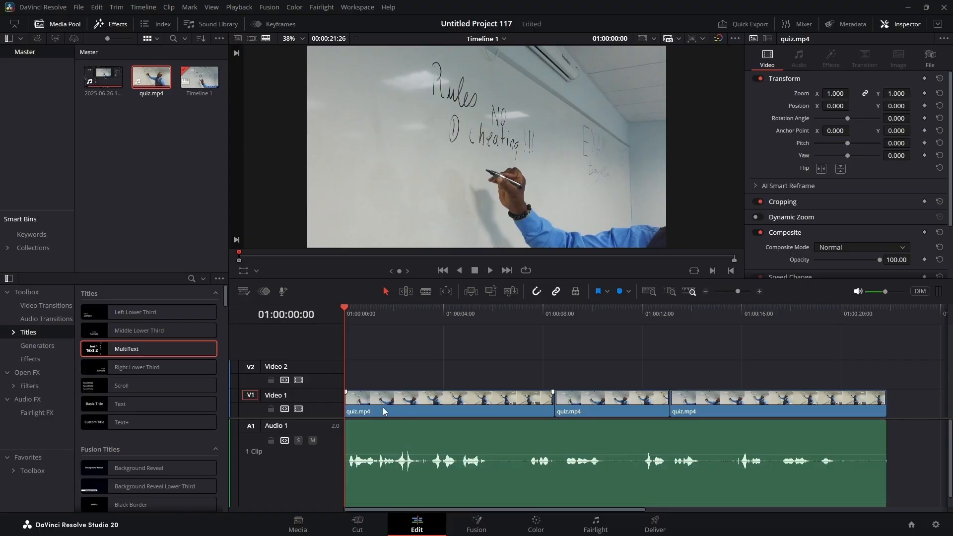
# Step: Place a MultiText title on Video 2 at the timeline's start and extend it to the end of the footage
pyautogui.press('space')
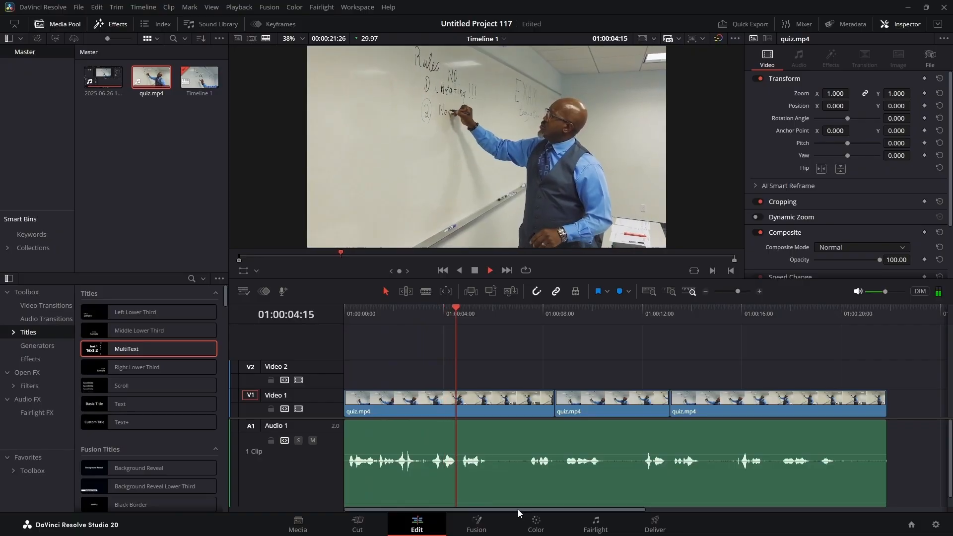
pyautogui.press('space')
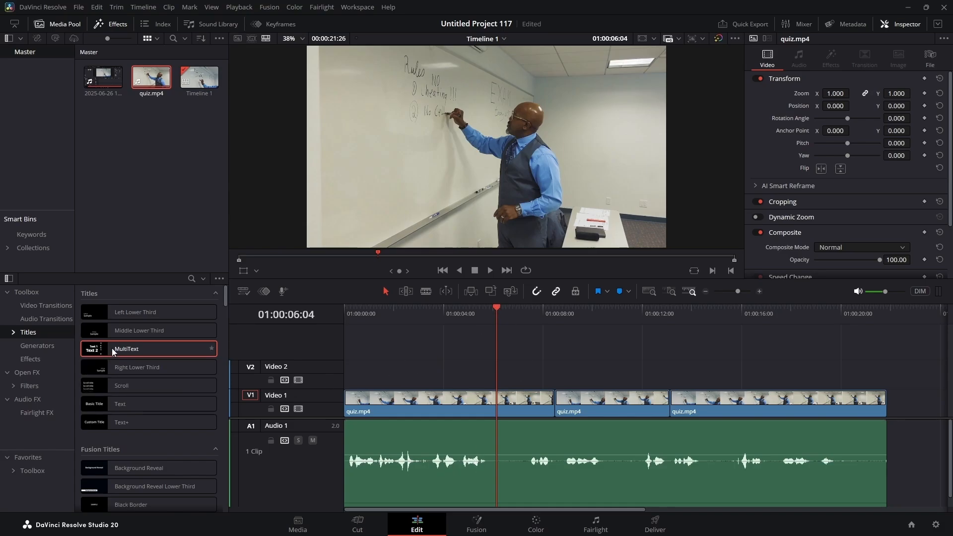
pyautogui.moveTo(112, 348); pyautogui.dragTo(349, 375)
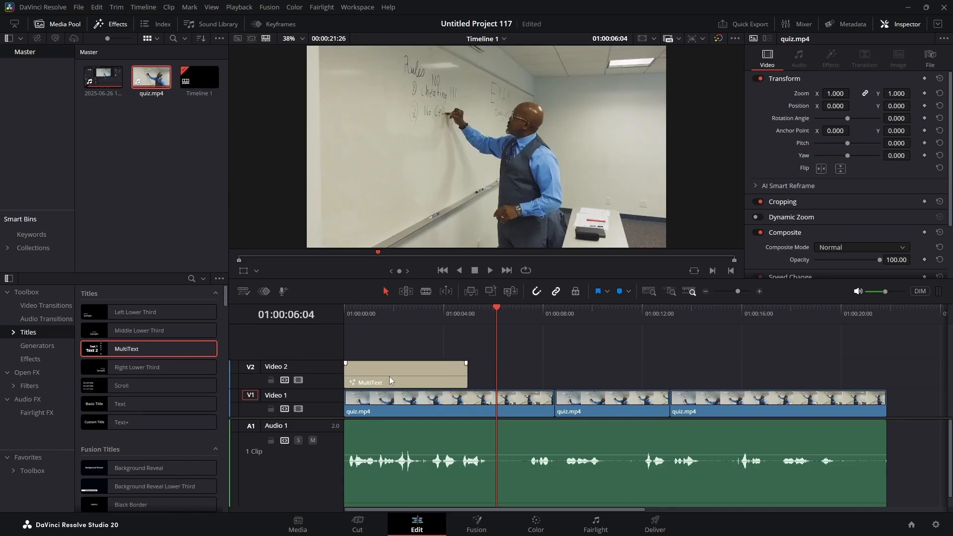
pyautogui.moveTo(469, 378); pyautogui.dragTo(888, 370)
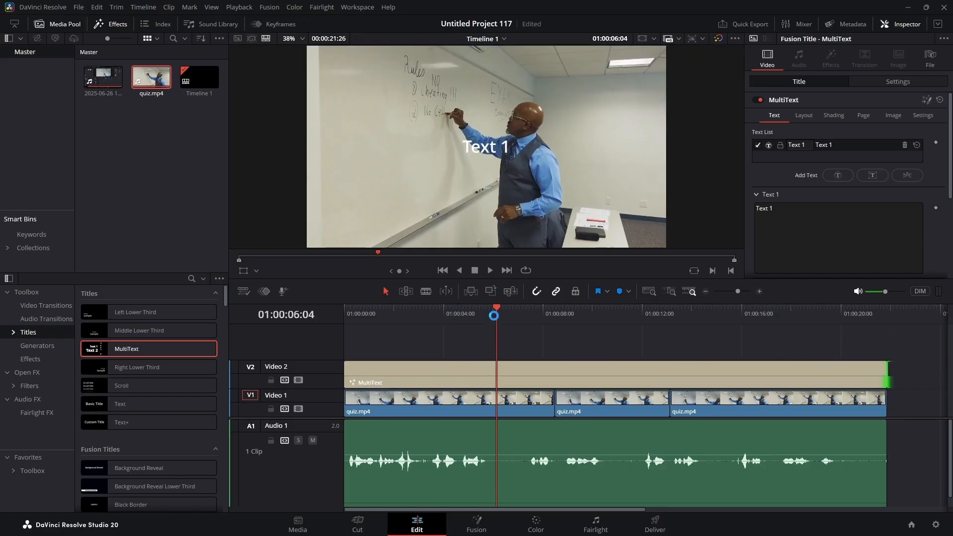
# Step: Play back the section after about 3 seconds to locate the question's timing, and return the playhead to 01:00:03:11
pyautogui.moveTo(496, 307); pyautogui.dragTo(428, 320)
pyautogui.press('space')
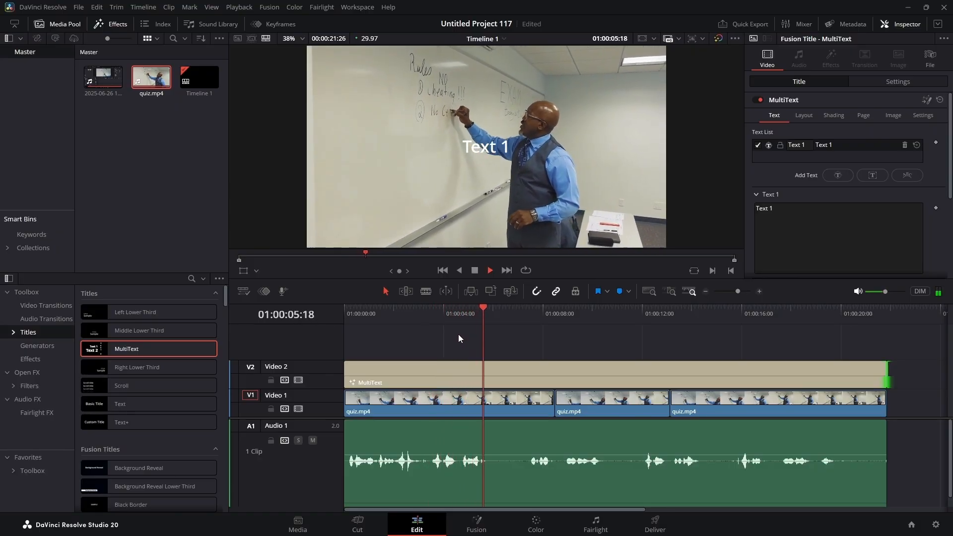
pyautogui.press('space')
pyautogui.moveTo(494, 314); pyautogui.dragTo(428, 318)
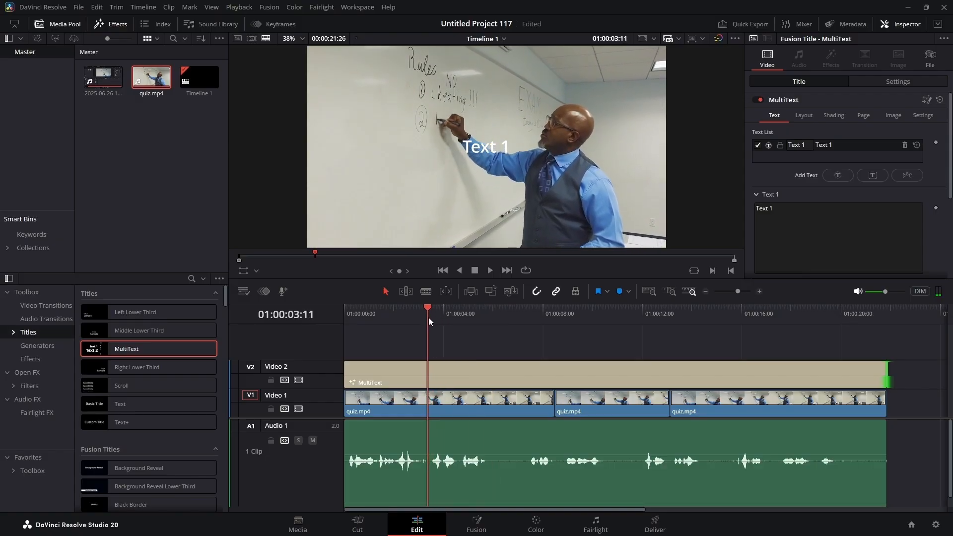
# Step: Replace the Text 1 wording of the MultiText title with "What color is an apple?"
pyautogui.click(788, 213)
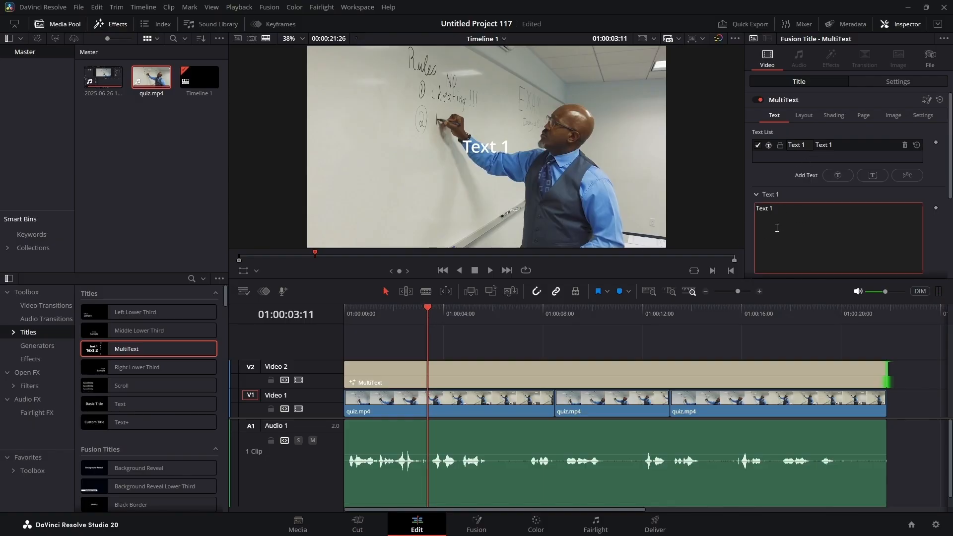
pyautogui.moveTo(775, 208); pyautogui.dragTo(755, 211)
pyautogui.write('Wha')
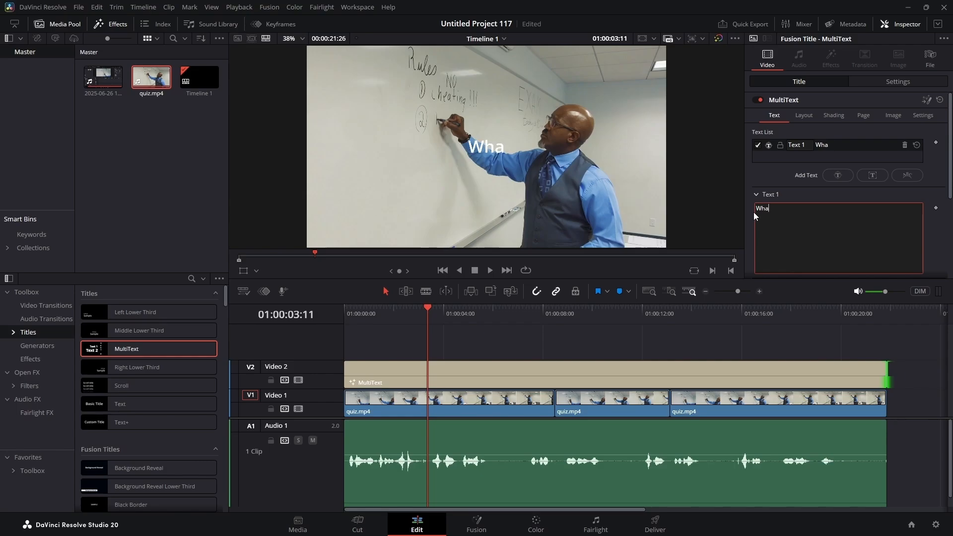
pyautogui.write('t colo')
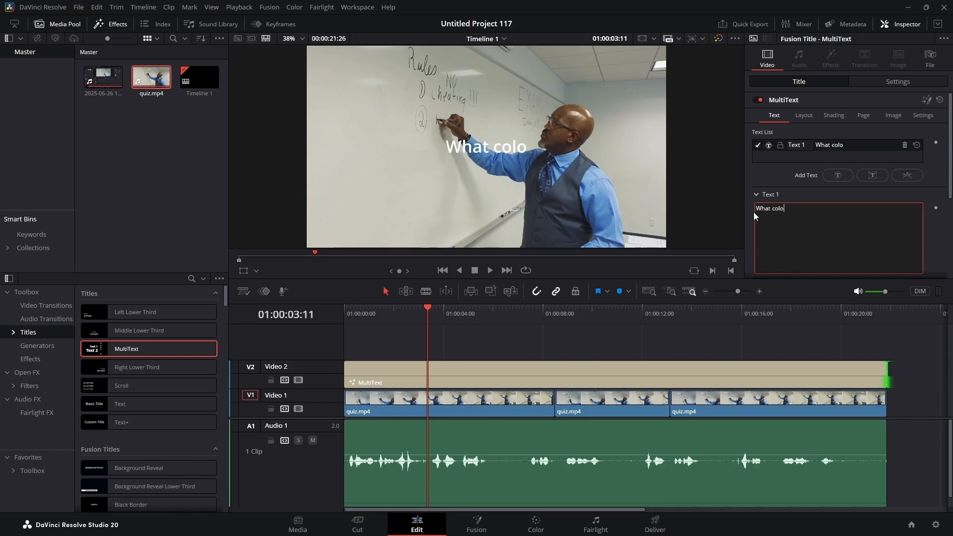
pyautogui.write('r is an a')
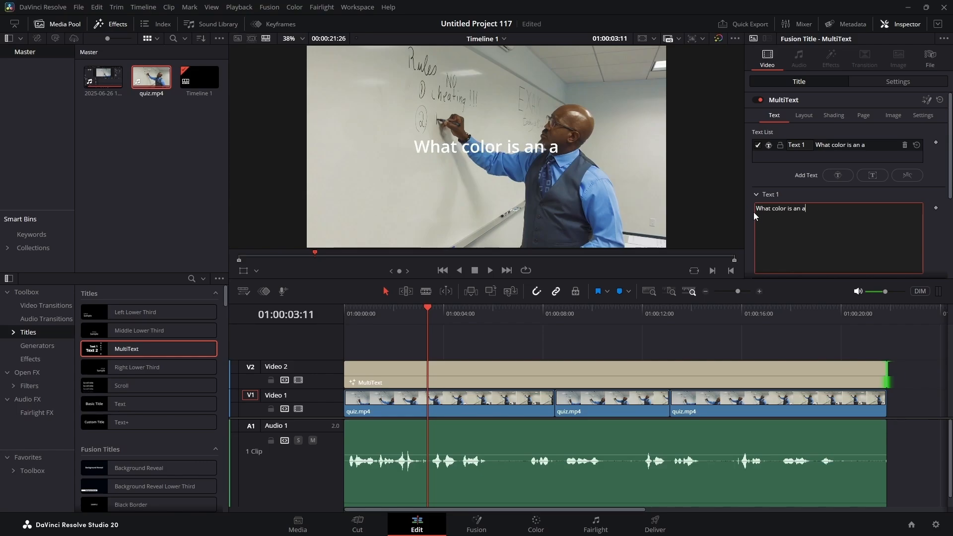
pyautogui.write('pple')
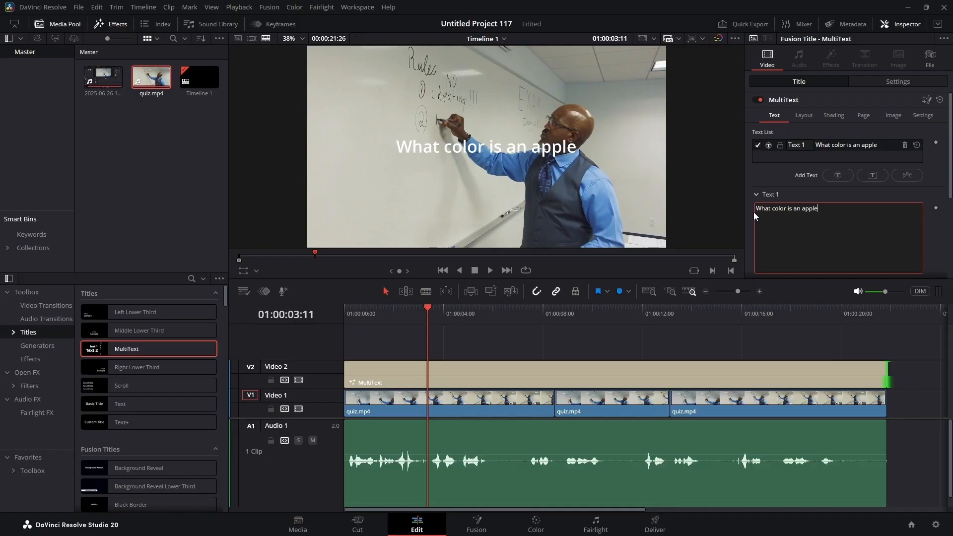
pyautogui.write('?')
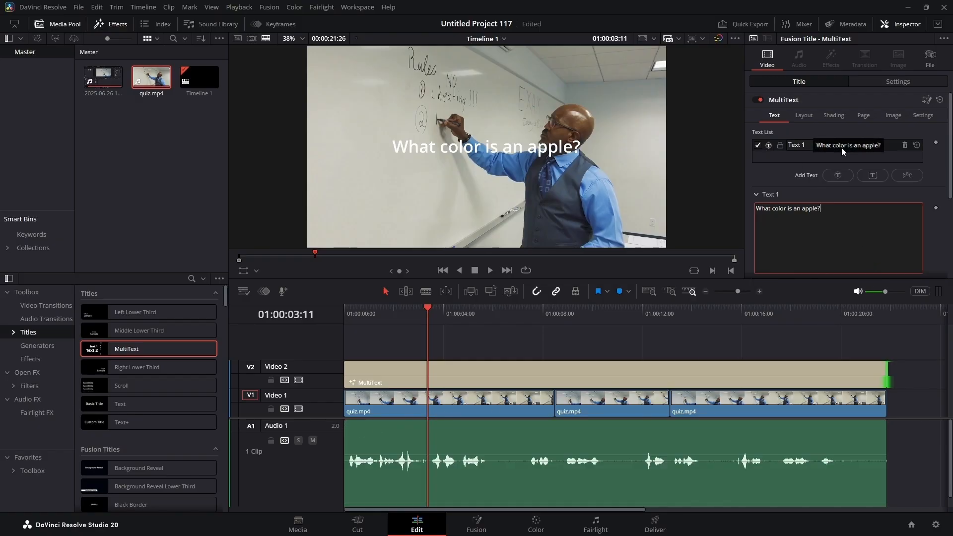
# Step: Hide Text 1 in the Text List and keyframe that hidden state at 01:00:03:12 and 01:00:00:00
pyautogui.moveTo(427, 310)
pyautogui.mouseDown()
pyautogui.moveTo(358, 320)
pyautogui.moveTo(429, 315)
pyautogui.mouseUp()
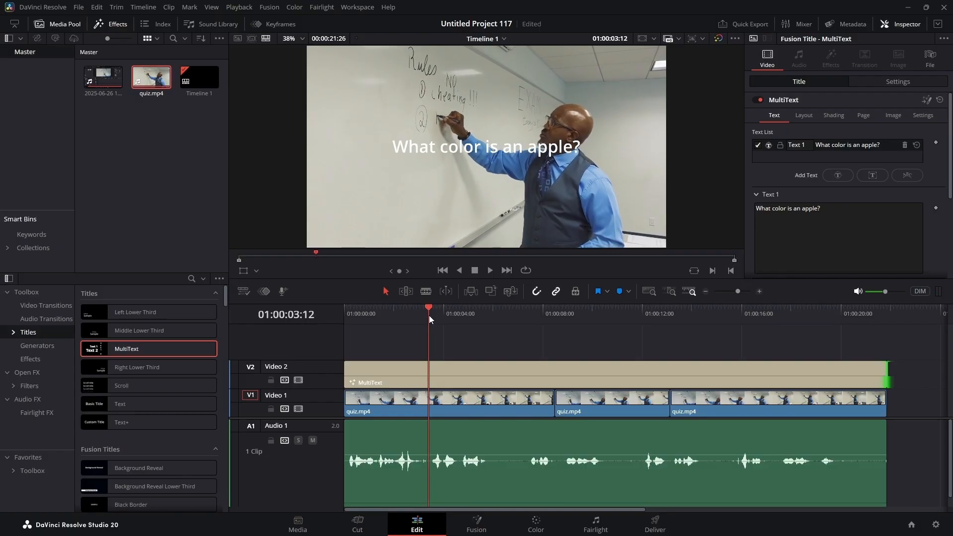
pyautogui.click(758, 145)
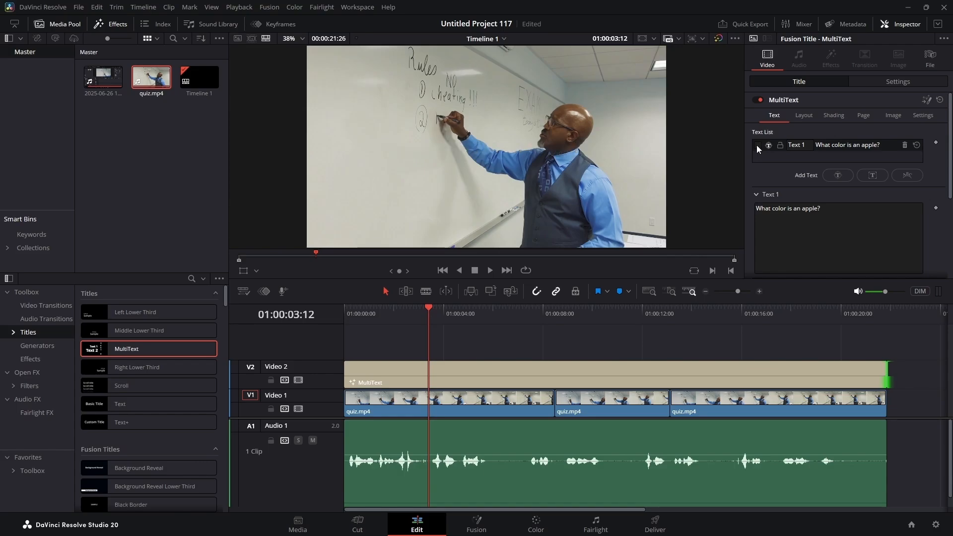
pyautogui.click(936, 143)
pyautogui.moveTo(429, 308); pyautogui.dragTo(335, 323)
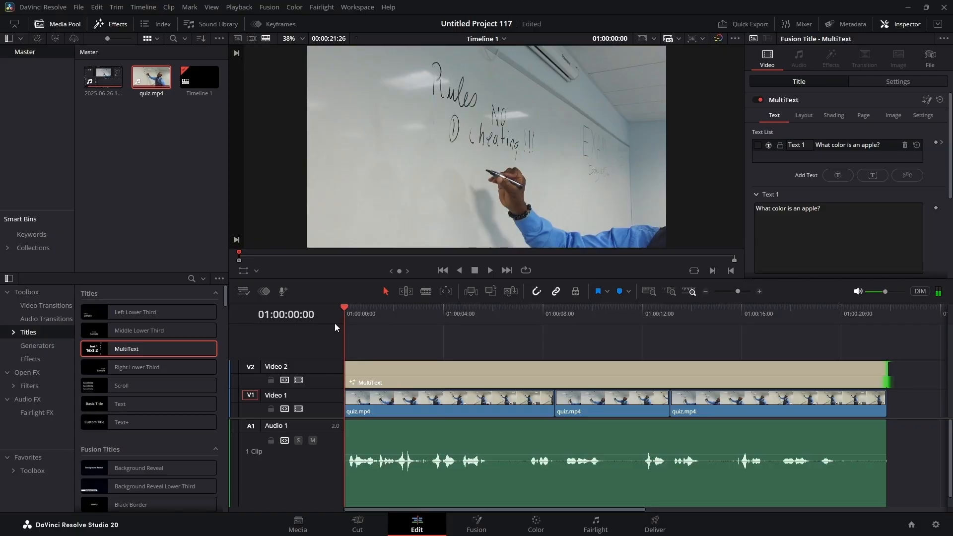
pyautogui.hotkey('ctrl', 's')
pyautogui.click(937, 144)
# Step: Examine the MultiText title's Text List keyframes by jumping between 01:00:00:00 and 01:00:03:12
pyautogui.moveTo(345, 308); pyautogui.dragTo(426, 333)
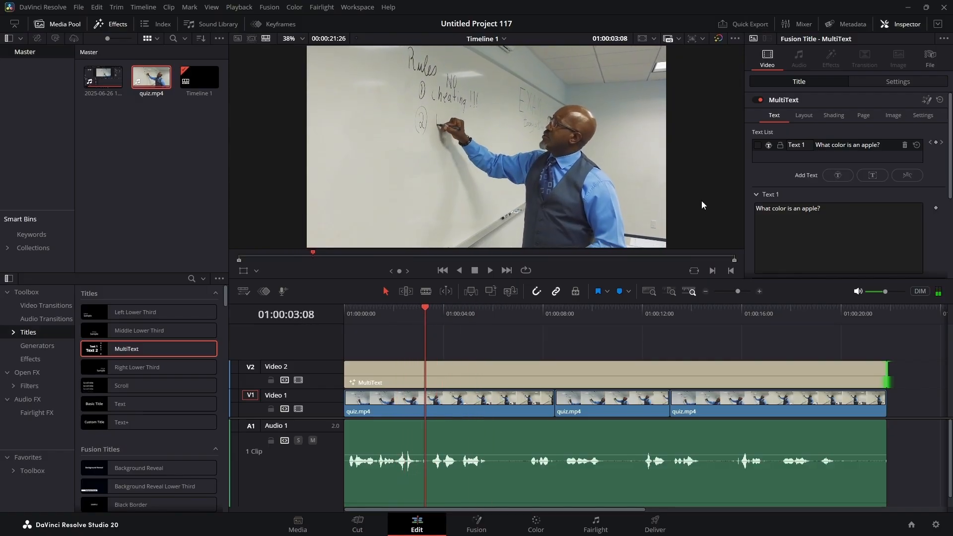
pyautogui.click(936, 143)
pyautogui.click(943, 143)
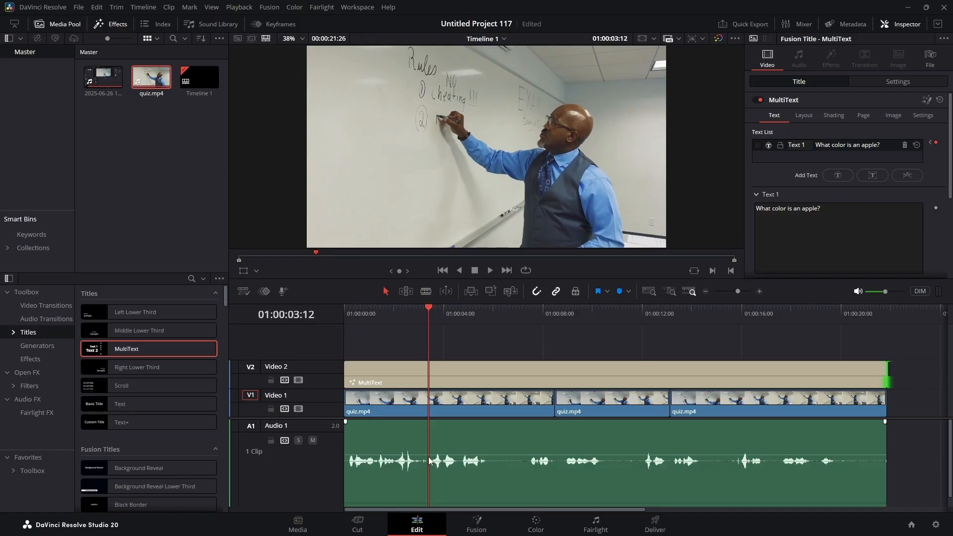
pyautogui.click(931, 144)
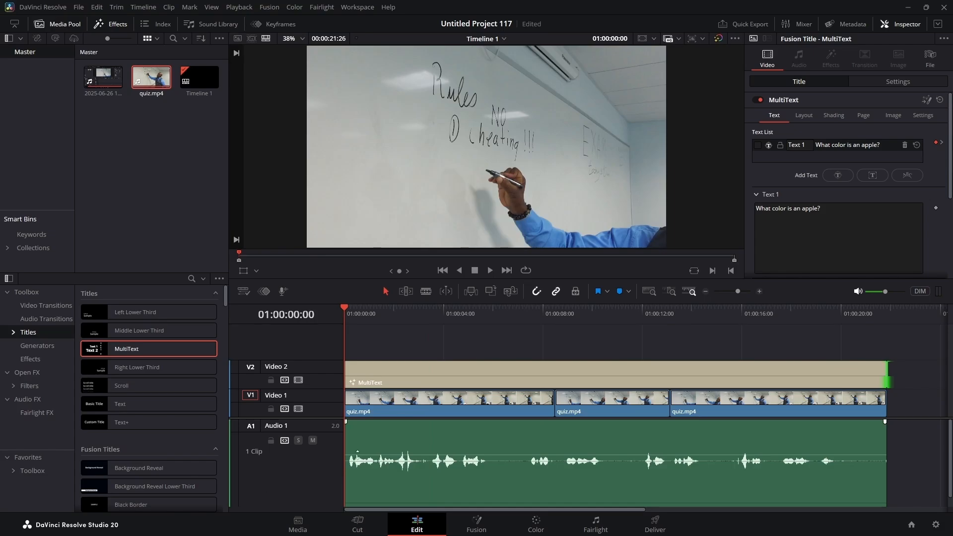
pyautogui.click(942, 143)
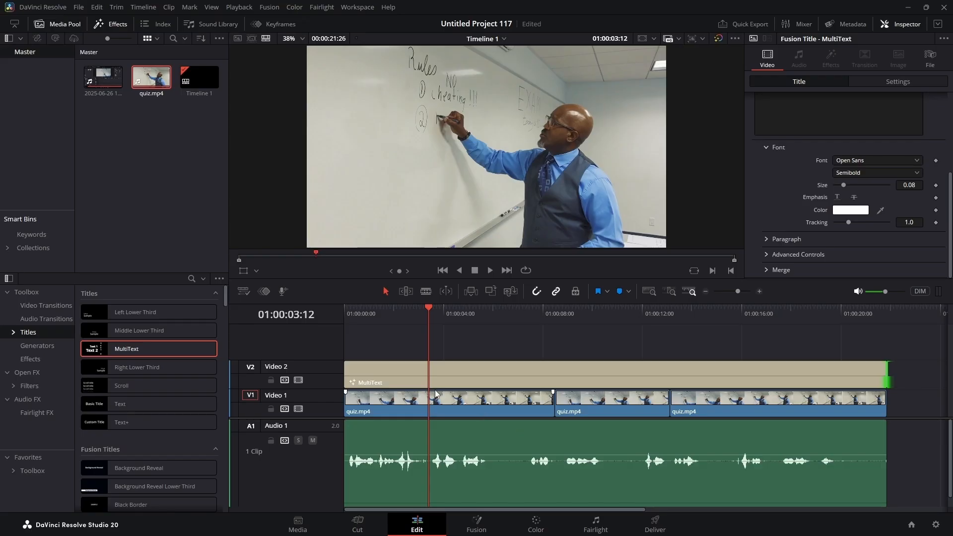
pyautogui.moveTo(865, 535)
pyautogui.click(442, 365)
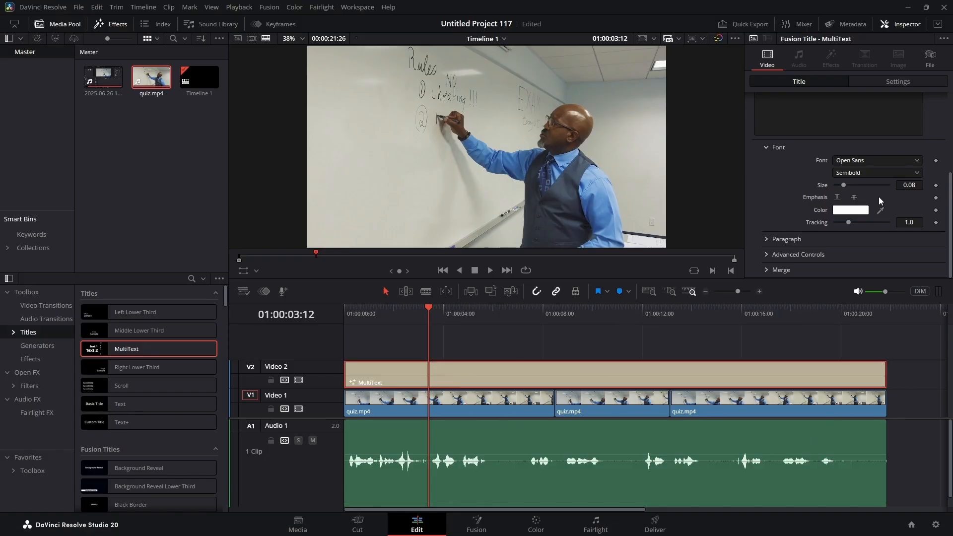
pyautogui.scroll(3, 825, 192)
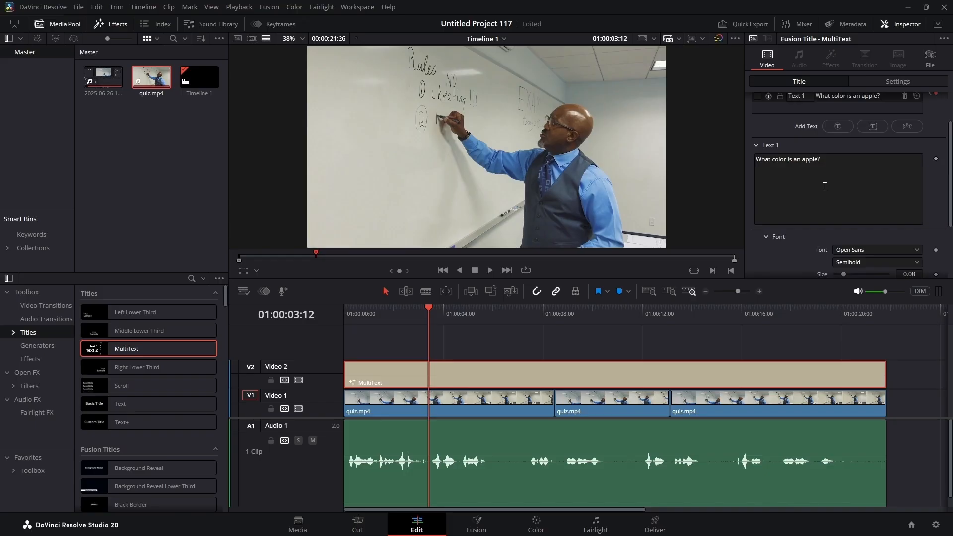
pyautogui.scroll(2, 833, 179)
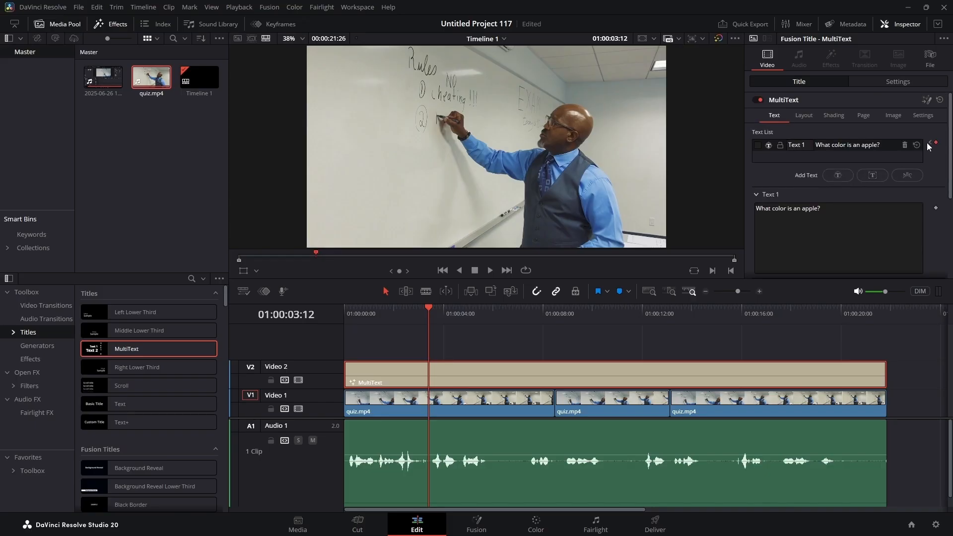
pyautogui.click(929, 144)
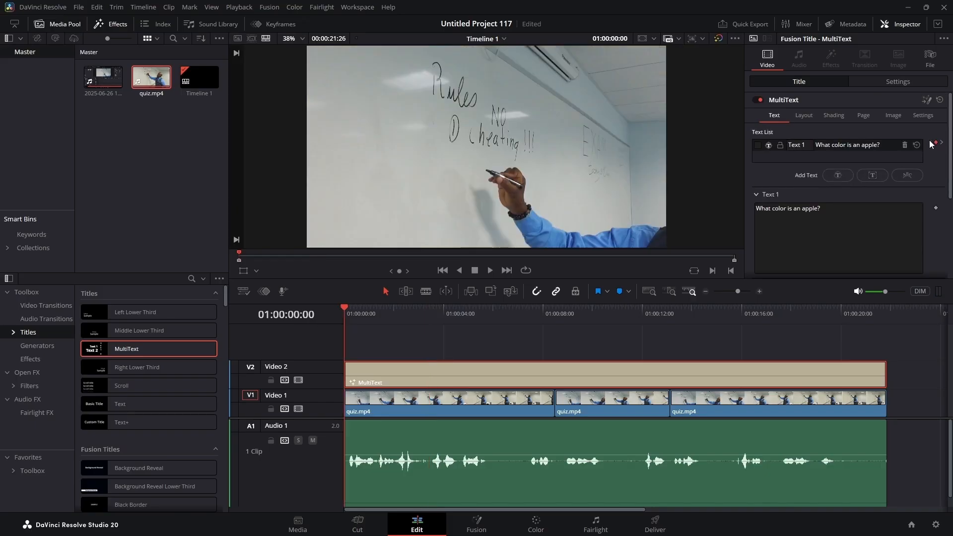
# Step: Turn Text 1 on at 01:00:03:13, one frame after the second Text List keyframe
pyautogui.click(942, 144)
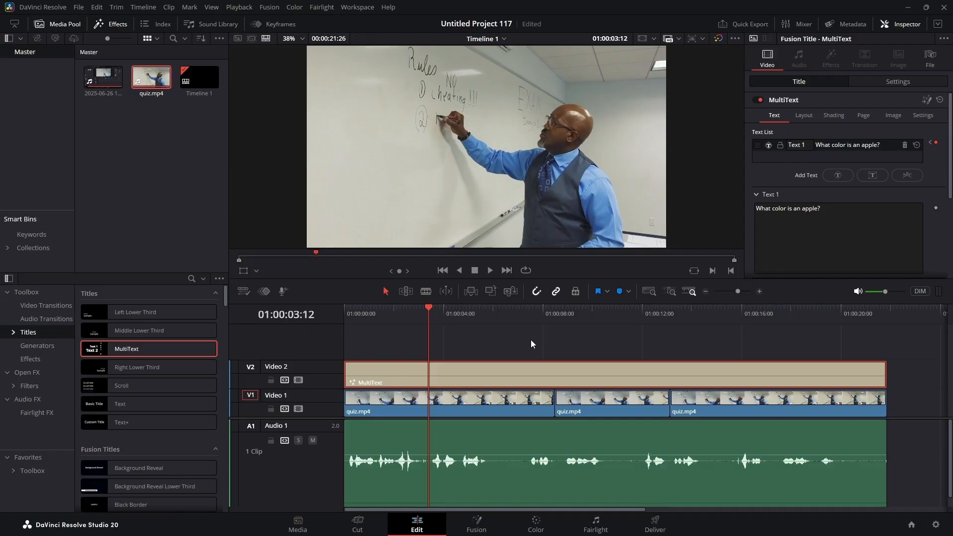
pyautogui.press('Right')
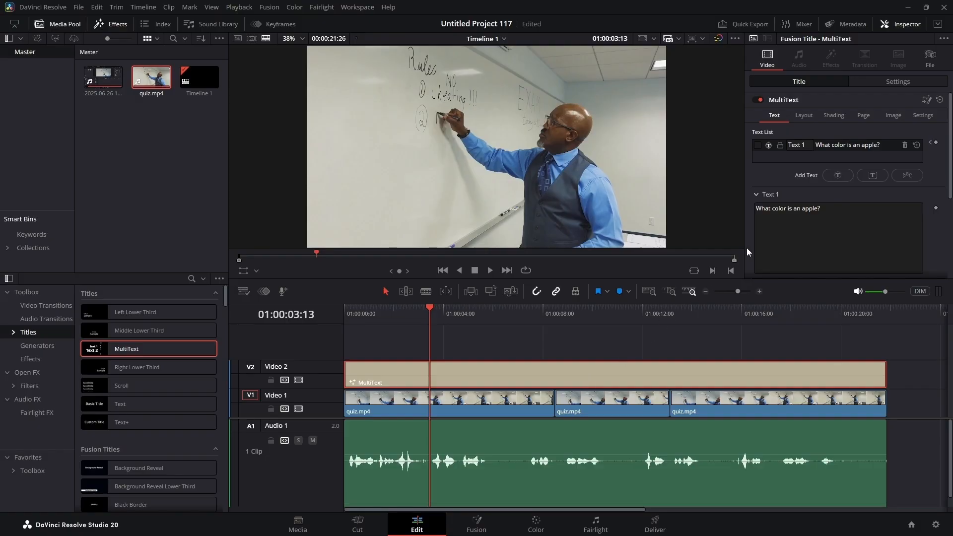
pyautogui.click(758, 146)
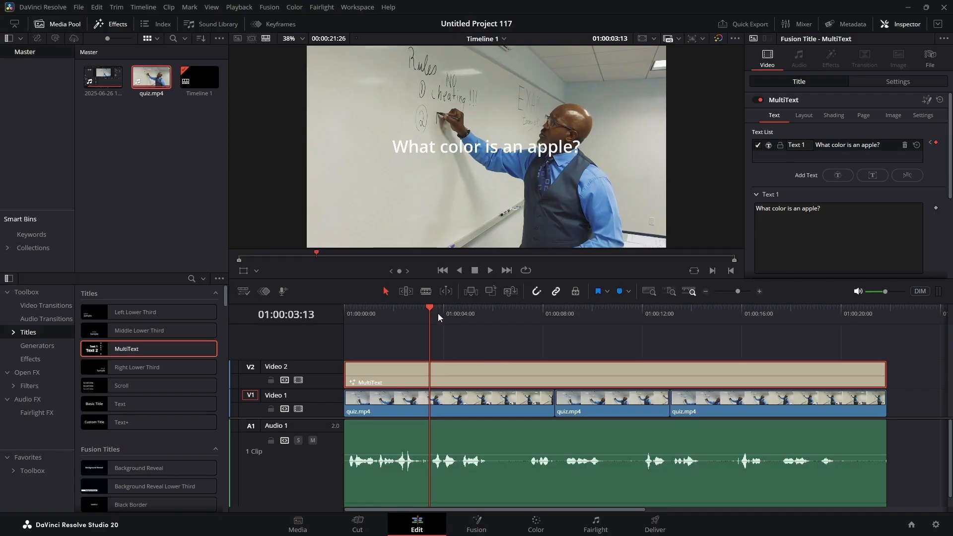
# Step: Add a Text List keyframe at 01:00:05:26 and turn Text 1 off at 01:00:05:27
pyautogui.moveTo(432, 309); pyautogui.dragTo(491, 311)
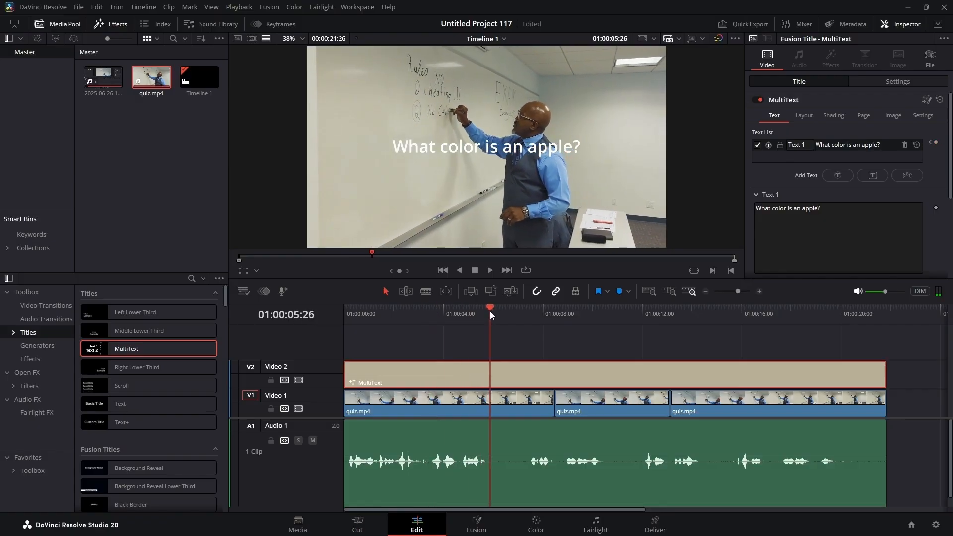
pyautogui.click(936, 143)
pyautogui.press('Right')
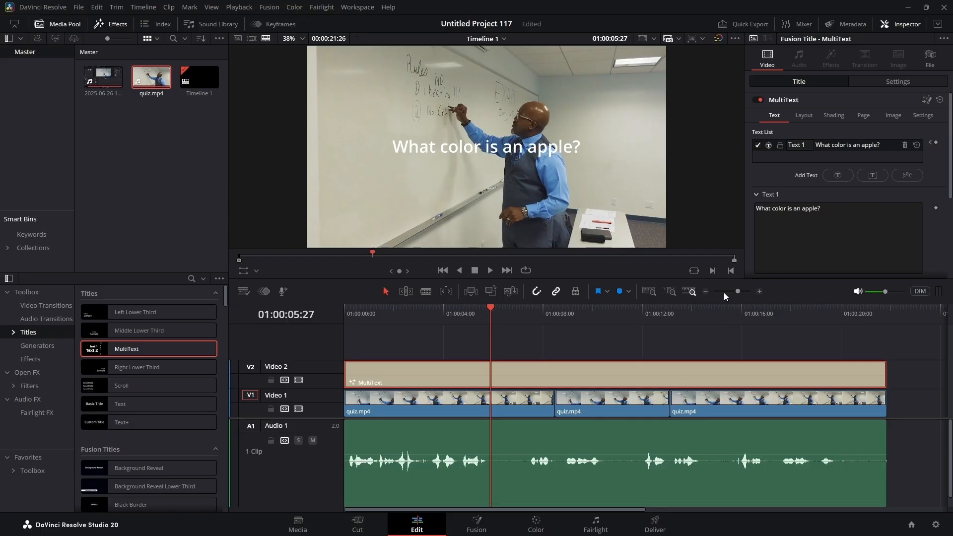
pyautogui.click(758, 145)
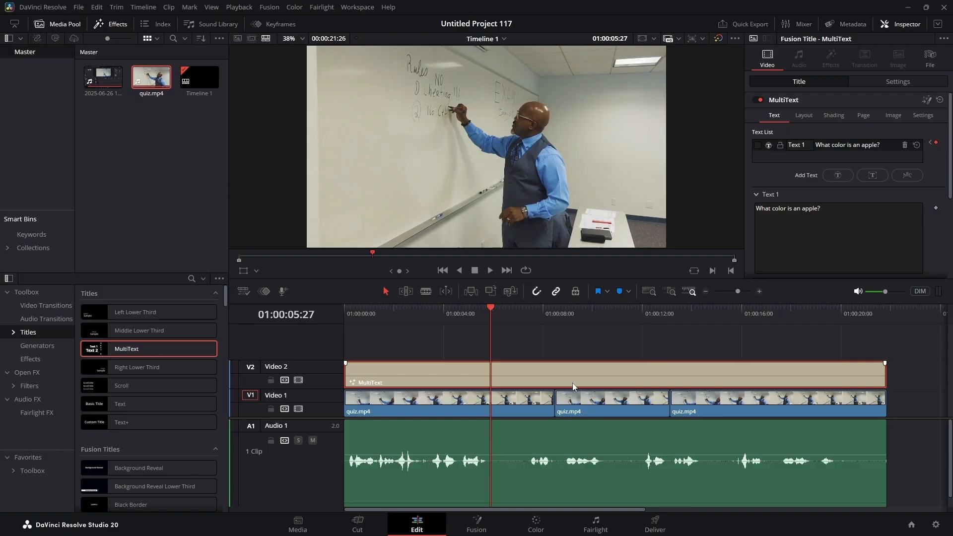
# Step: Play the timeline from its start to check when the question text appears and disappears
pyautogui.moveTo(495, 308); pyautogui.dragTo(309, 338)
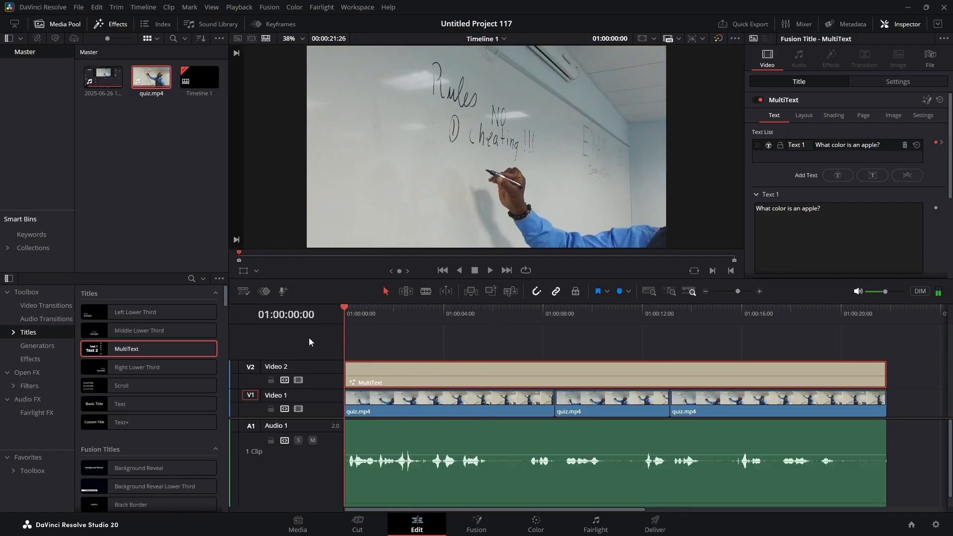
pyautogui.press('space')
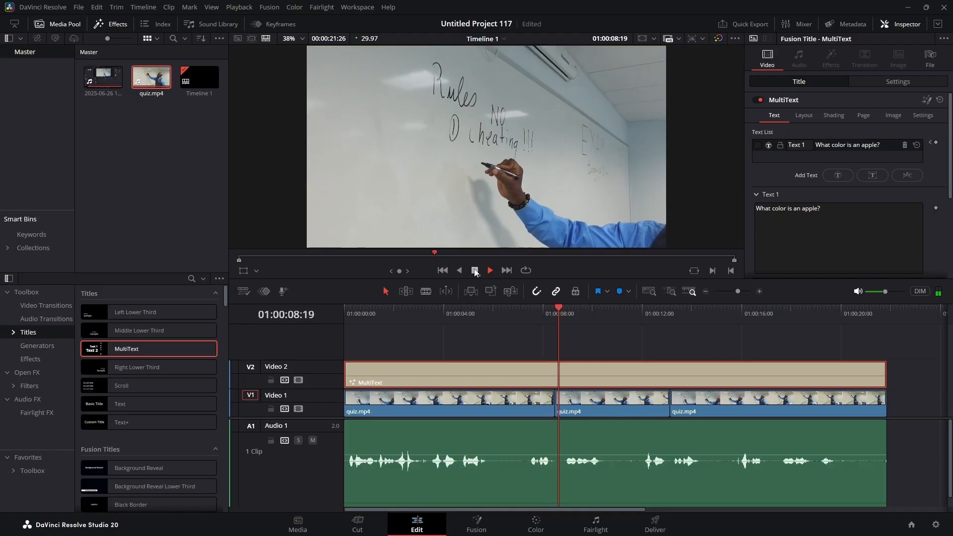
pyautogui.click(475, 270)
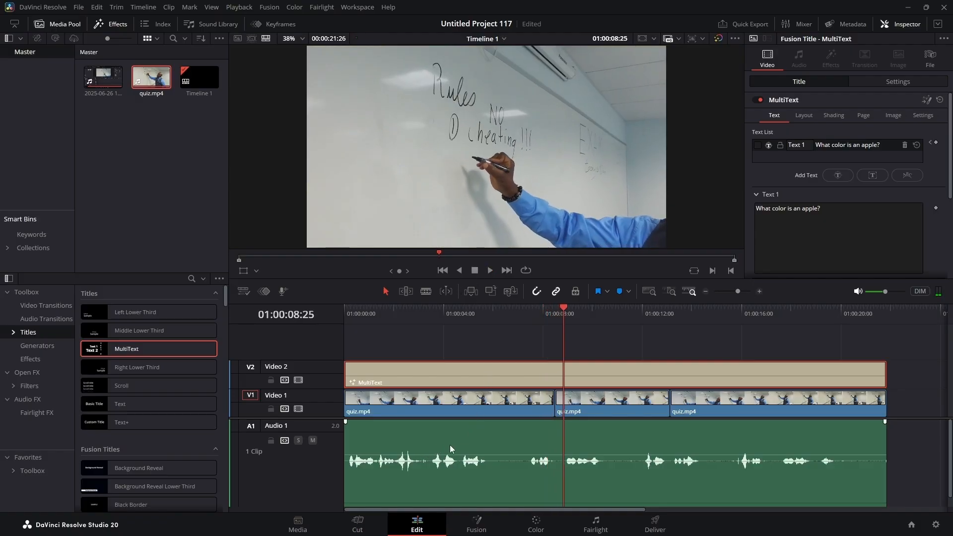
# Step: Play the timeline from 01:00:02:24 and again from around 01:00:08:24 to find where the answer is narrated
pyautogui.moveTo(560, 309); pyautogui.dragTo(414, 343)
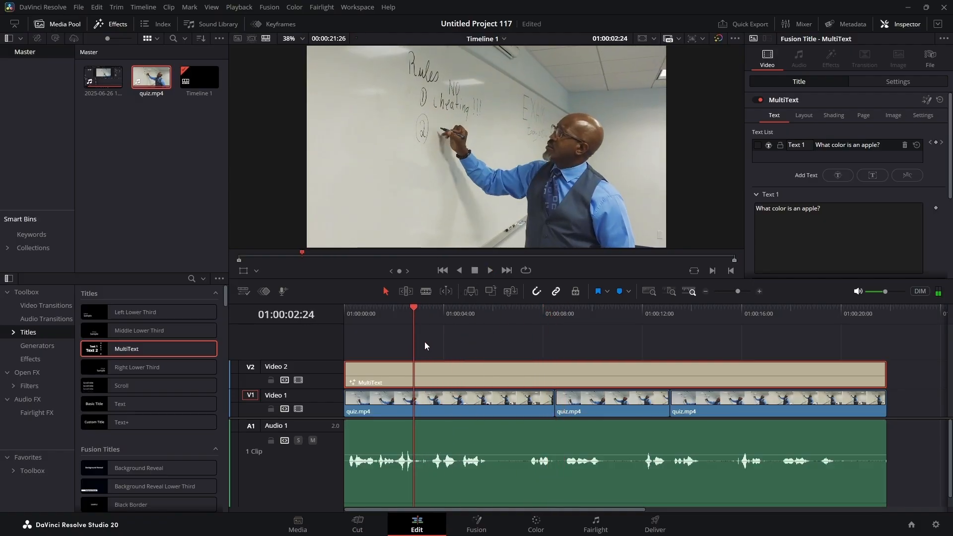
pyautogui.click(490, 270)
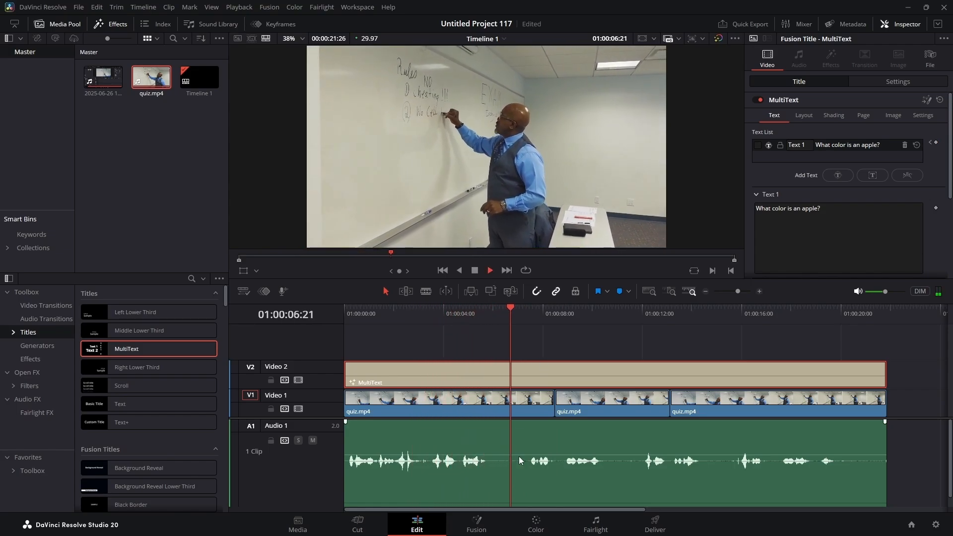
pyautogui.click(475, 272)
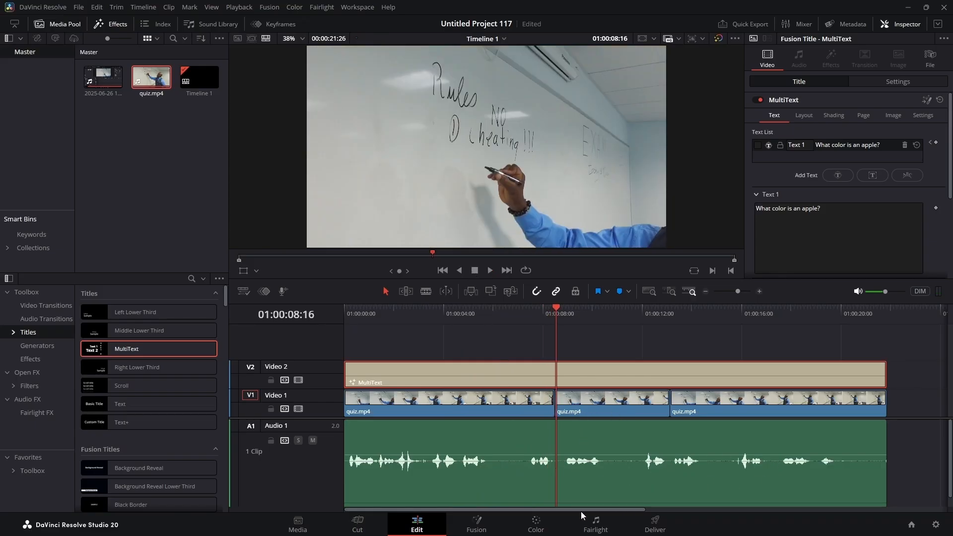
pyautogui.press('space')
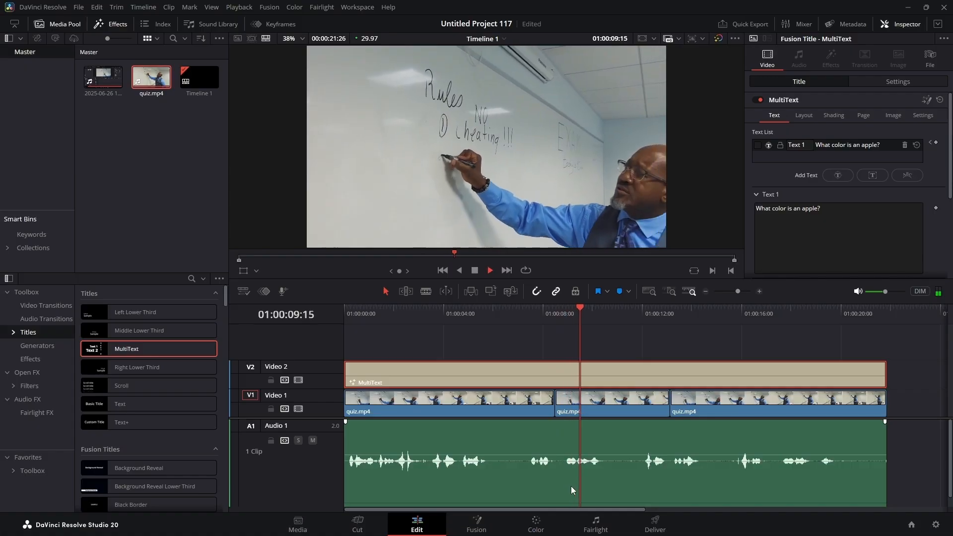
pyautogui.press('space')
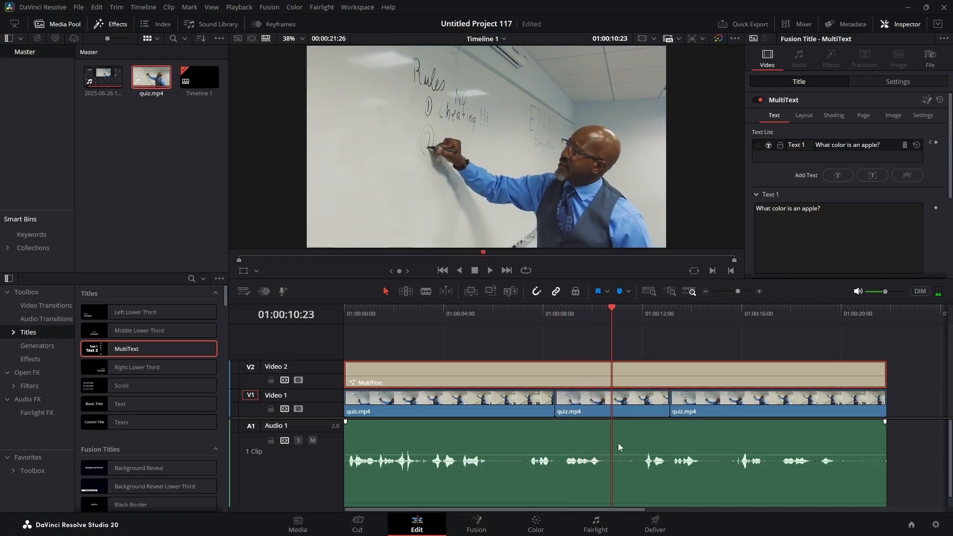
pyautogui.moveTo(612, 309); pyautogui.dragTo(563, 324)
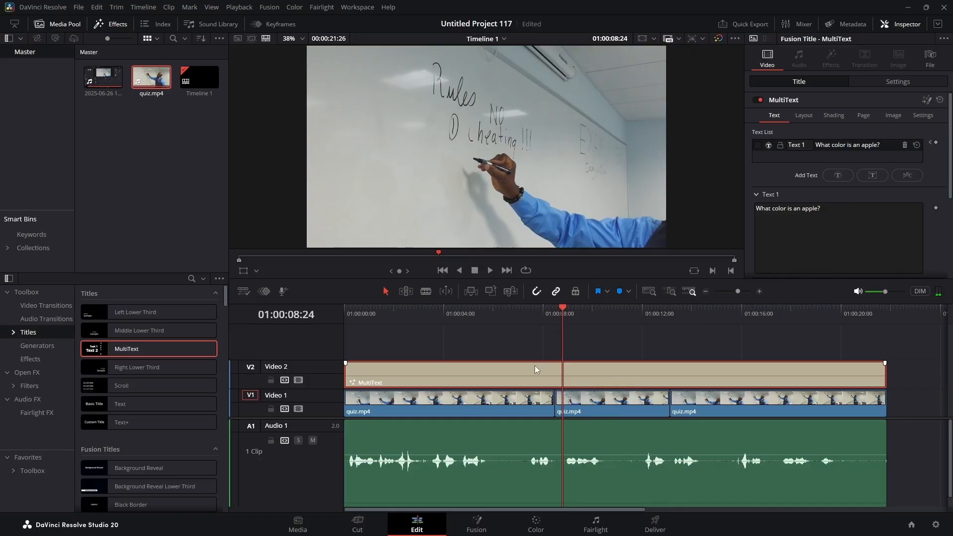
pyautogui.press('space')
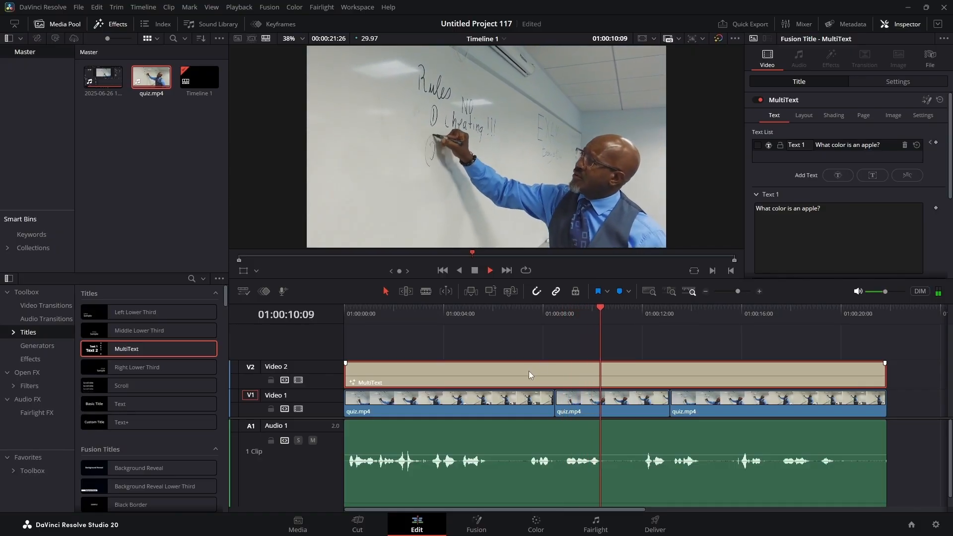
pyautogui.press('space')
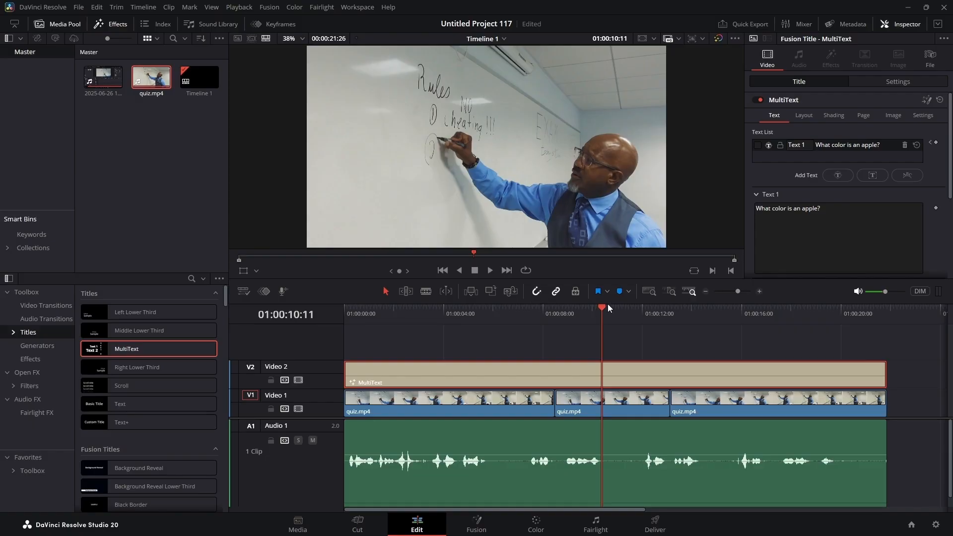
# Step: Add a second text to the MultiText title at 01:00:08:23 reading "The answer is red."
pyautogui.moveTo(601, 308); pyautogui.dragTo(563, 322)
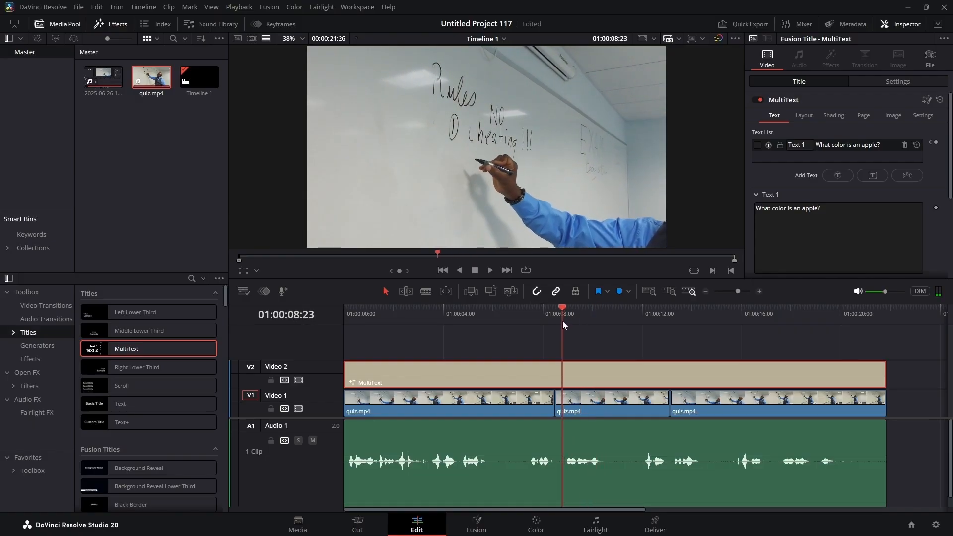
pyautogui.click(834, 178)
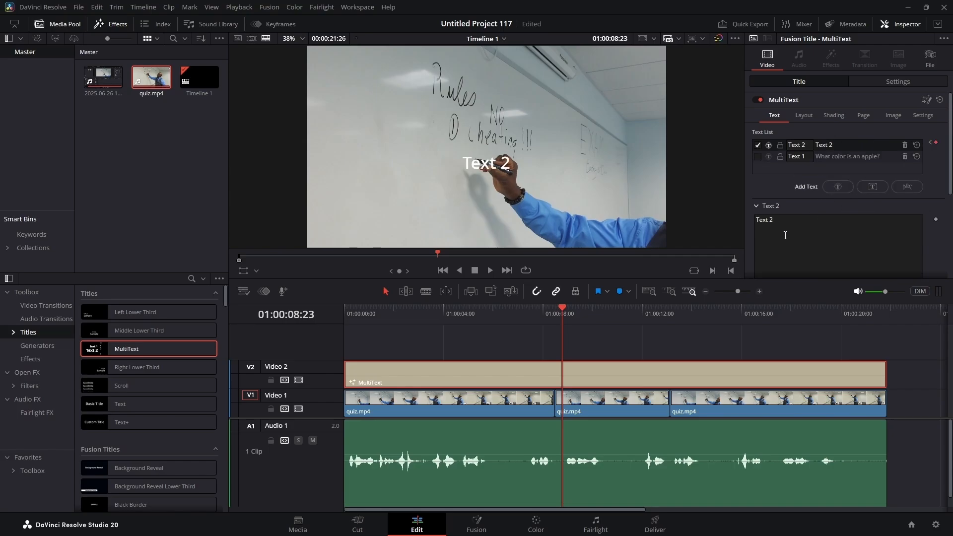
pyautogui.click(782, 220)
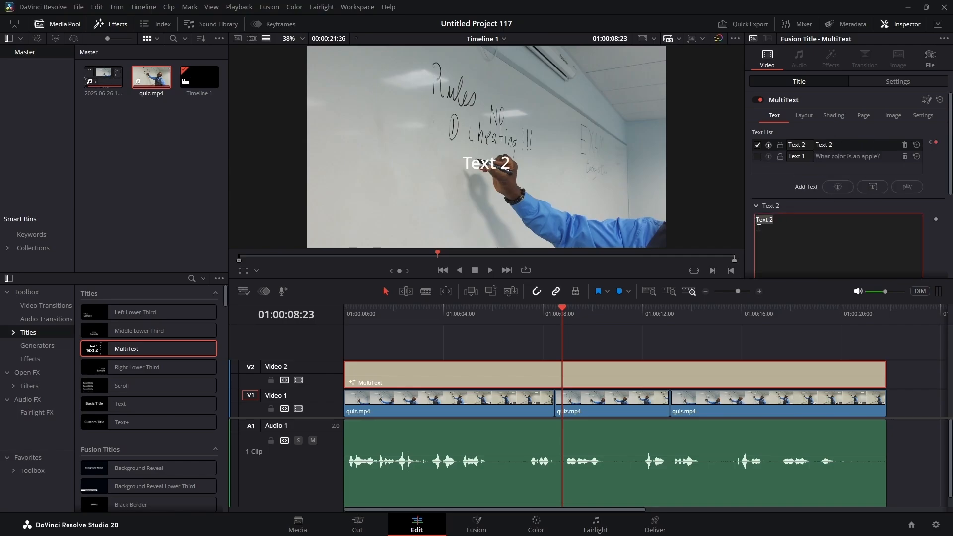
pyautogui.write('T')
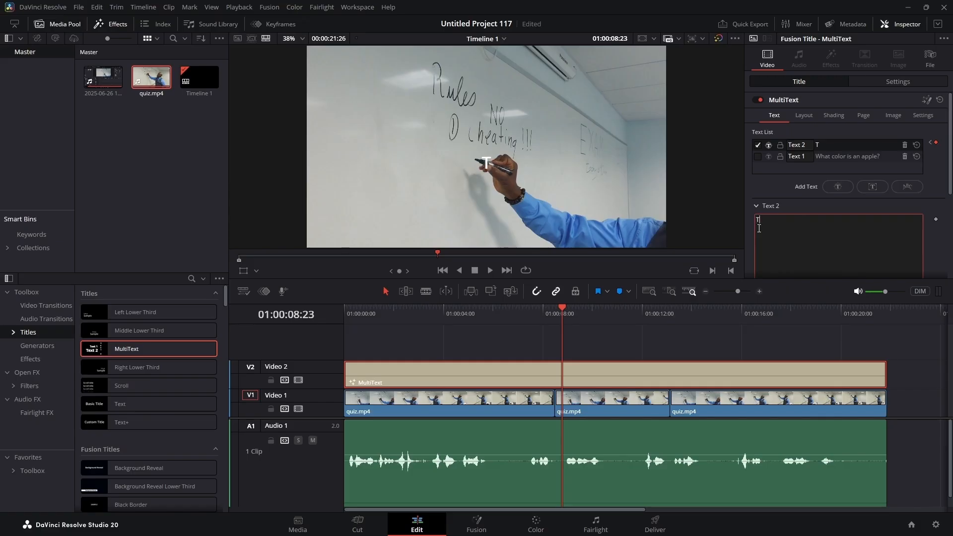
pyautogui.write('he answer is')
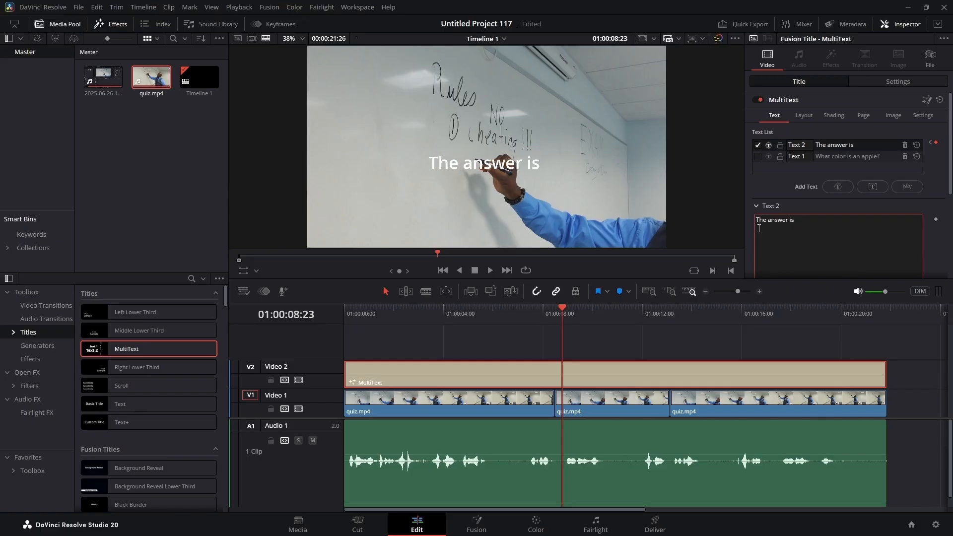
pyautogui.write(' red.')
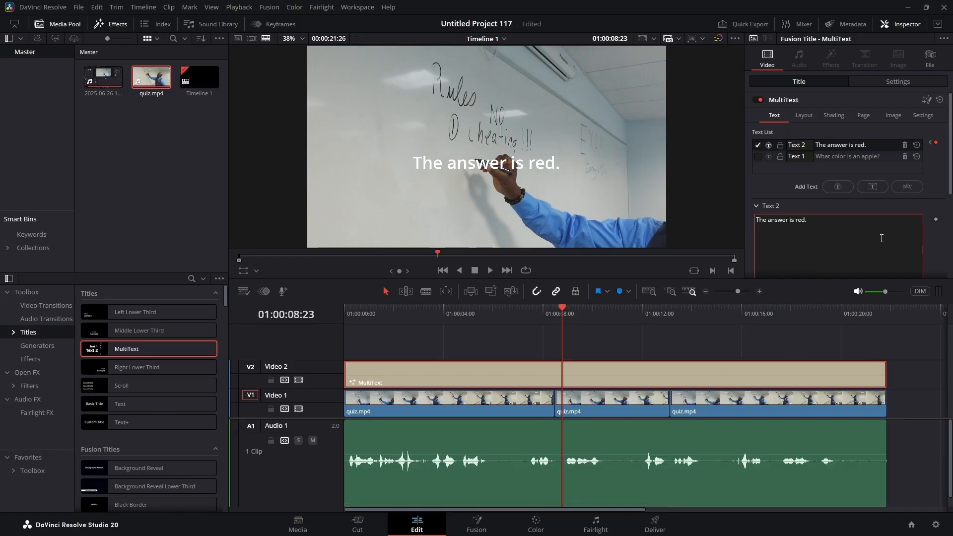
# Step: Turn Text 2 off at 01:00:08:23 and on at 01:00:08:24
pyautogui.click(758, 145)
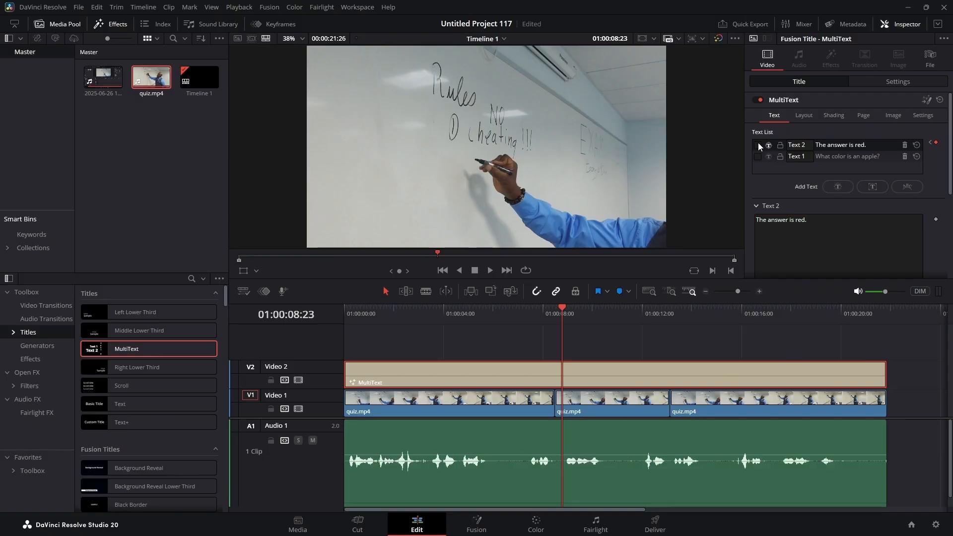
pyautogui.hotkey('ctrl', 's')
pyautogui.moveTo(561, 306); pyautogui.dragTo(335, 323)
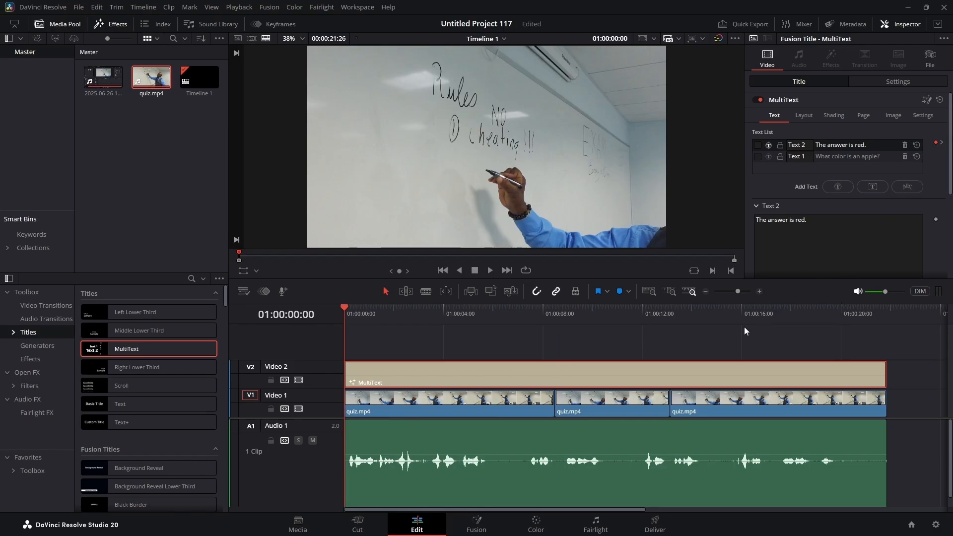
pyautogui.press('space')
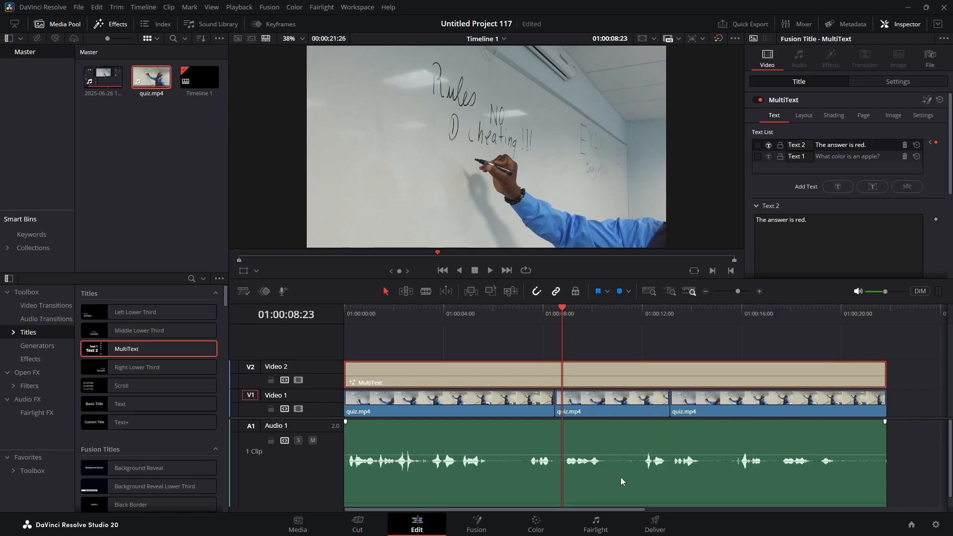
pyautogui.press('Right')
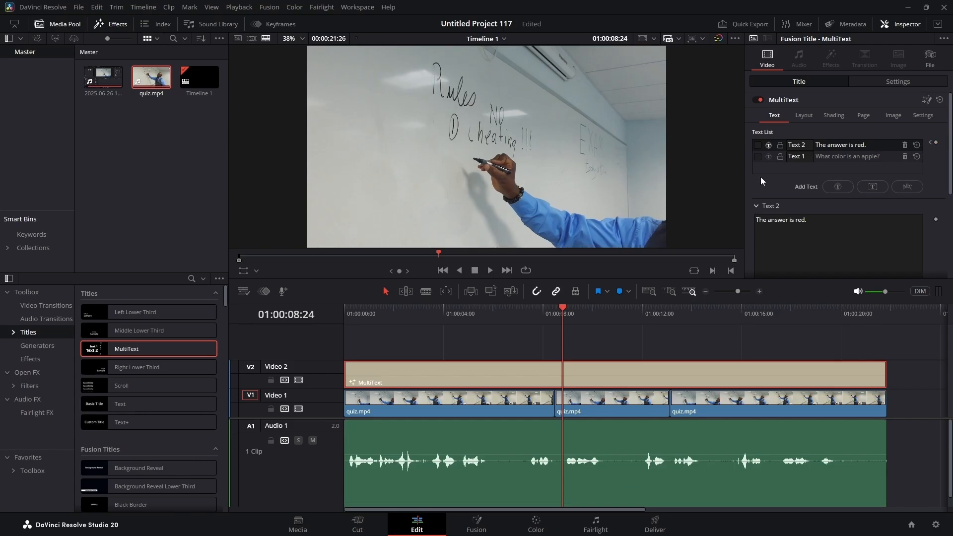
pyautogui.click(758, 146)
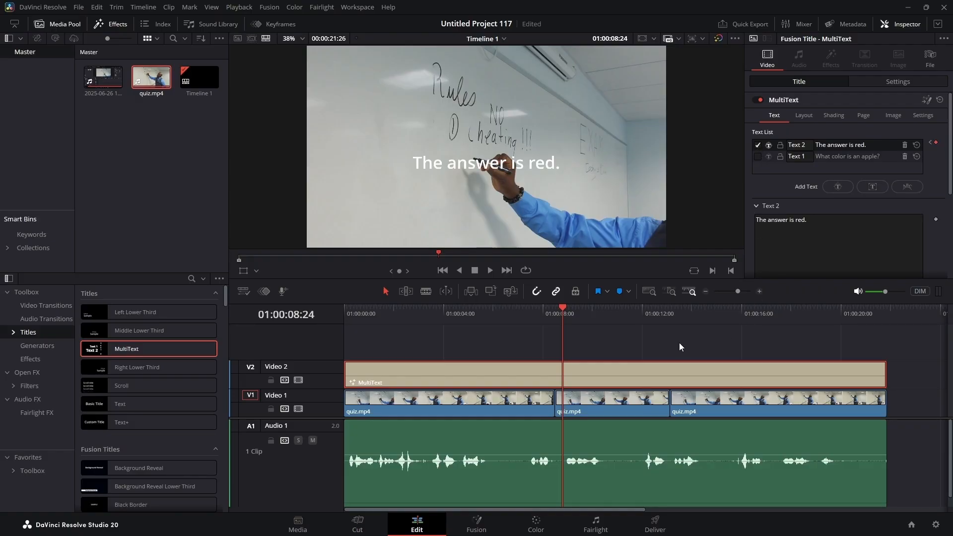
# Step: Add a Text List keyframe at 01:00:10:16 and turn Text 2 off at 01:00:10:17
pyautogui.moveTo(561, 305); pyautogui.dragTo(607, 307)
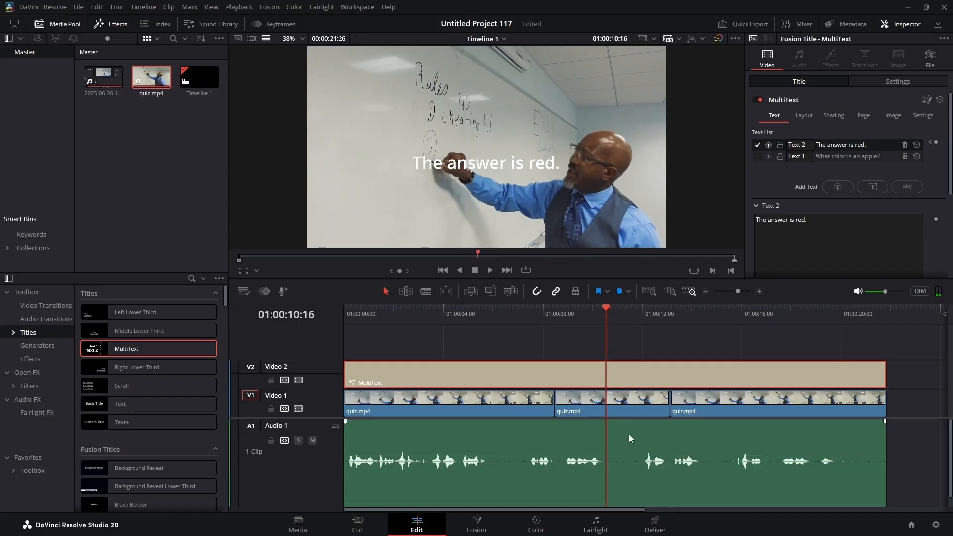
pyautogui.click(937, 143)
pyautogui.press('Right')
pyautogui.click(758, 145)
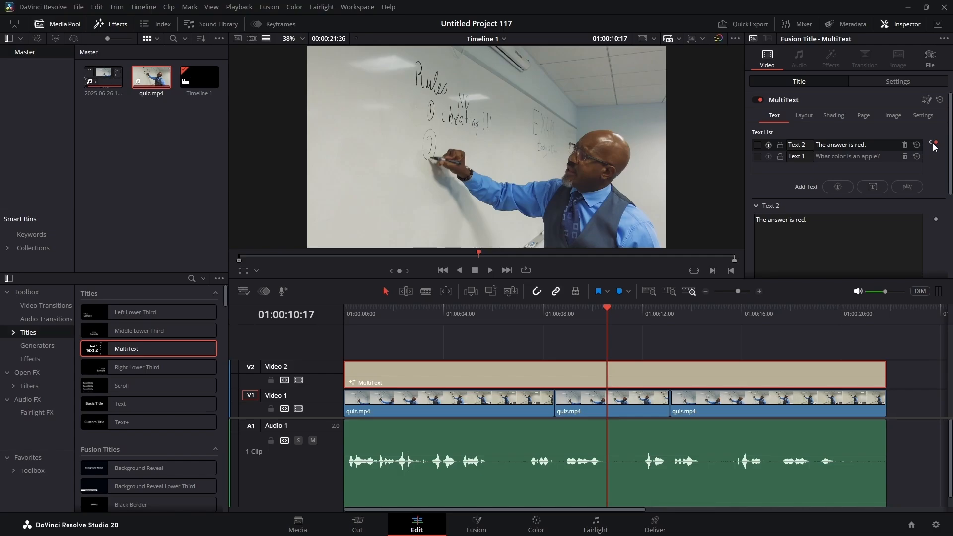
# Step: Play the timeline from its start and again from 01:00:08:15 to check the timing of the question and answer texts
pyautogui.moveTo(609, 306); pyautogui.dragTo(406, 340)
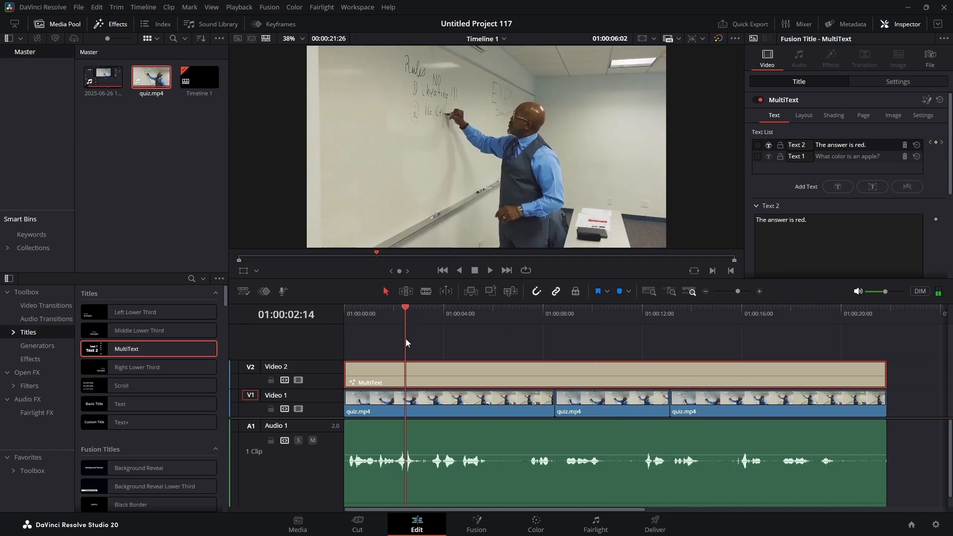
pyautogui.press('Home')
pyautogui.press('space')
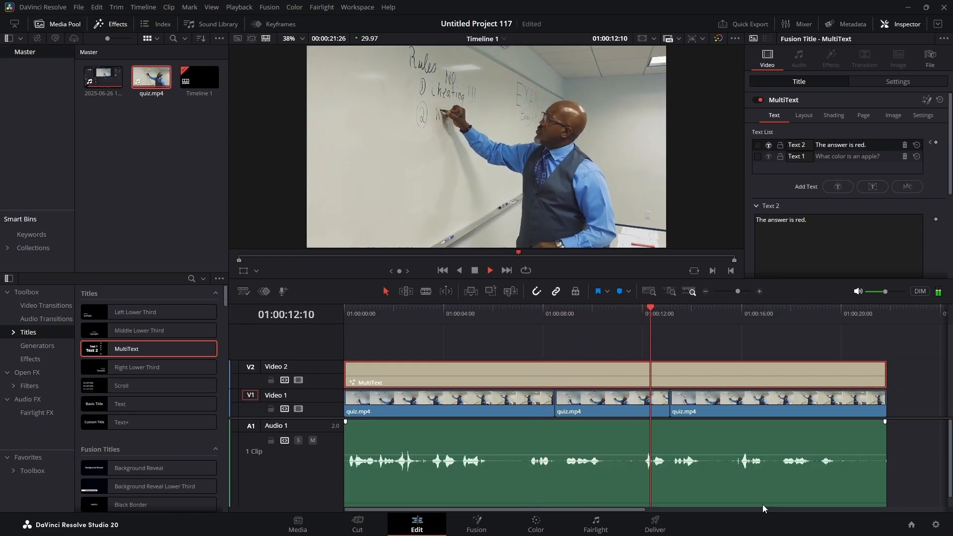
pyautogui.press('space')
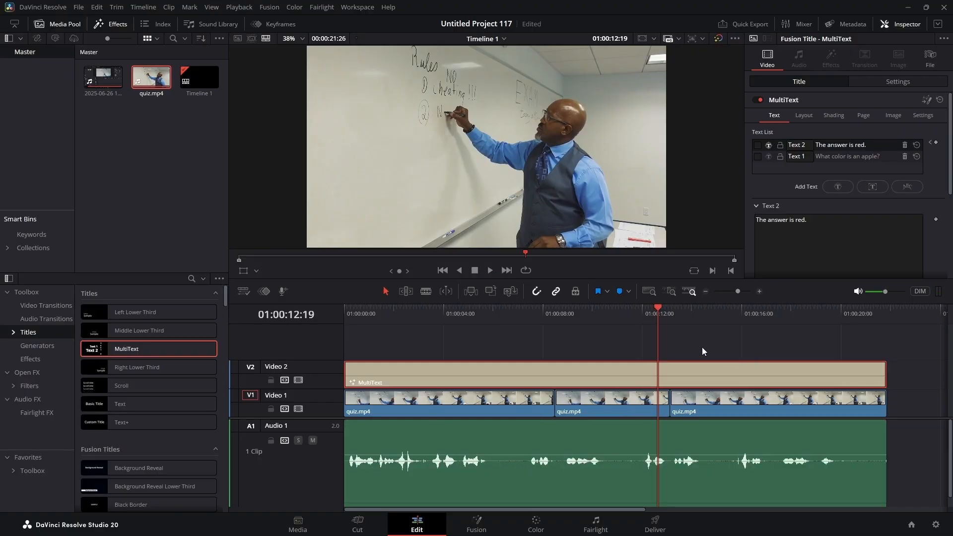
pyautogui.moveTo(658, 309); pyautogui.dragTo(333, 336)
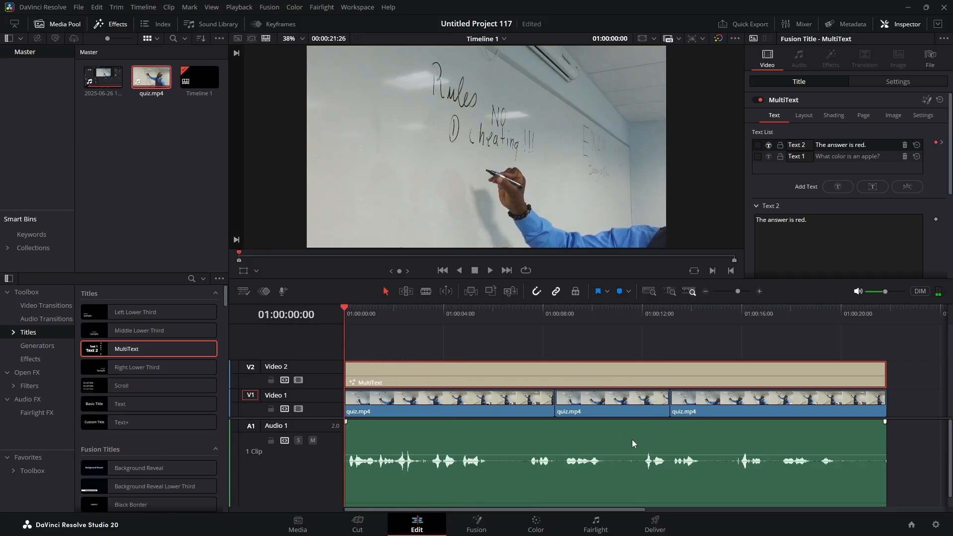
pyautogui.press('space')
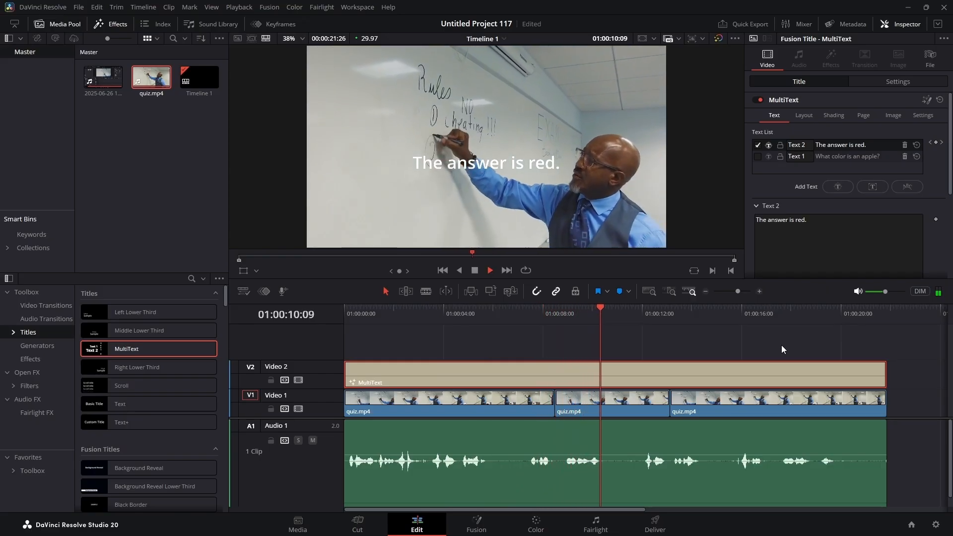
pyautogui.press('space')
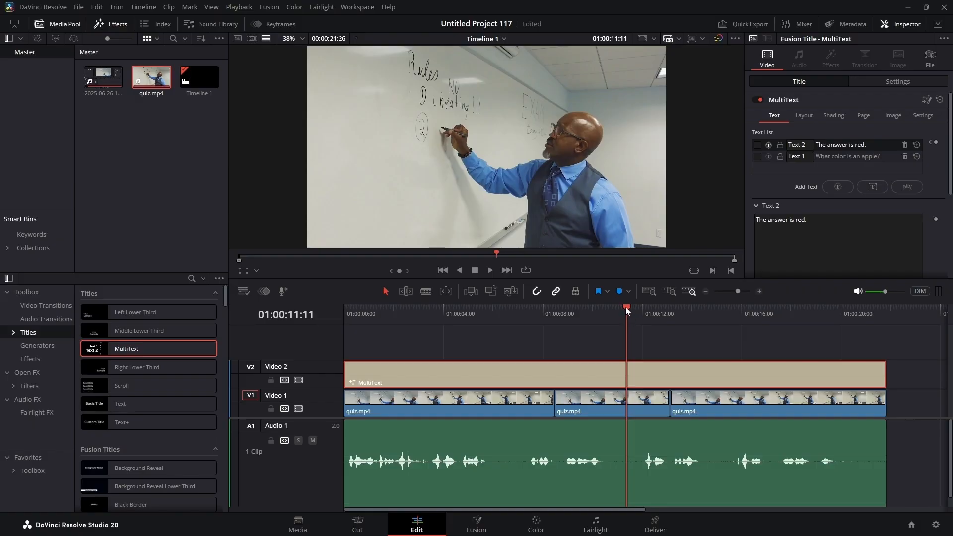
pyautogui.moveTo(626, 307); pyautogui.dragTo(560, 327)
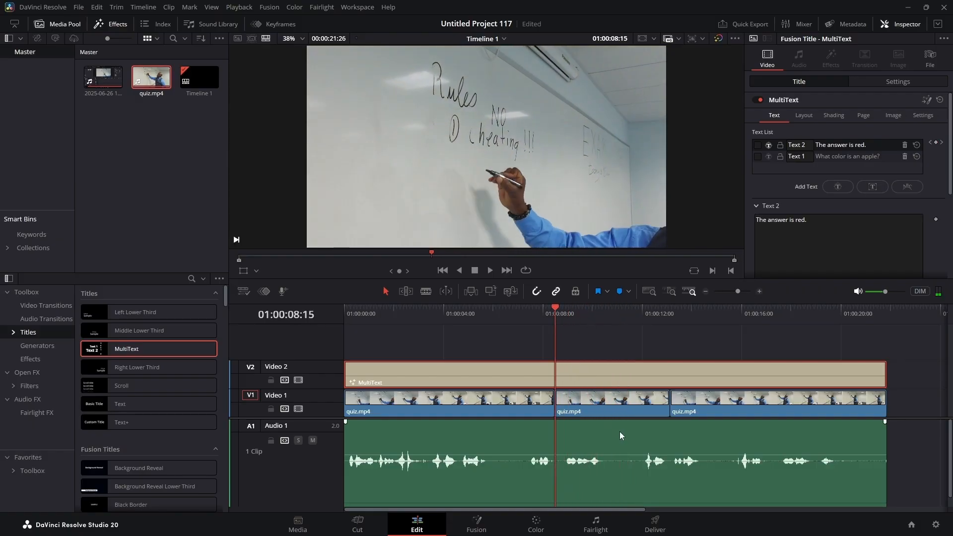
pyautogui.press('space')
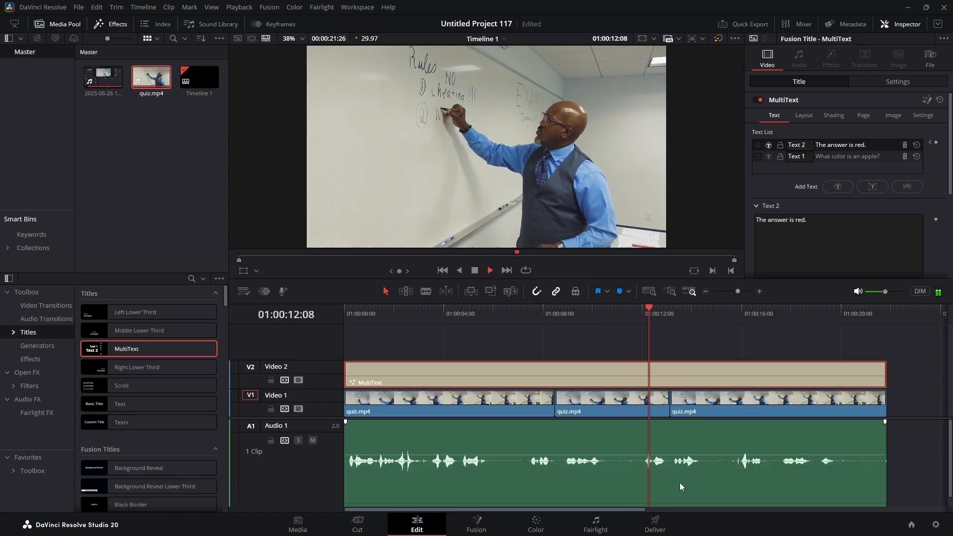
pyautogui.press('space')
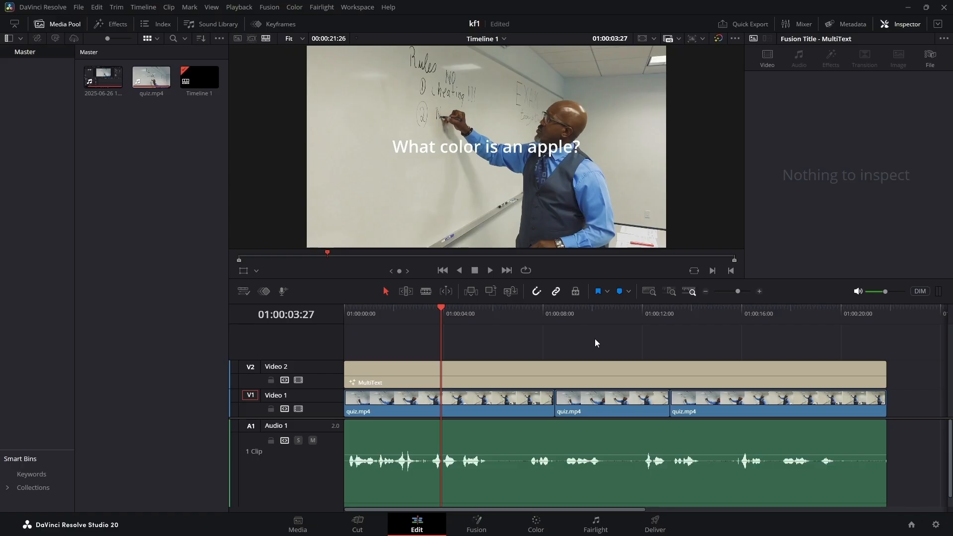
# Step: Open the keyframe editor for the MultiText clip in the kf1 project and scrub to 01:00:05:20 to examine its parameters
pyautogui.click(484, 375)
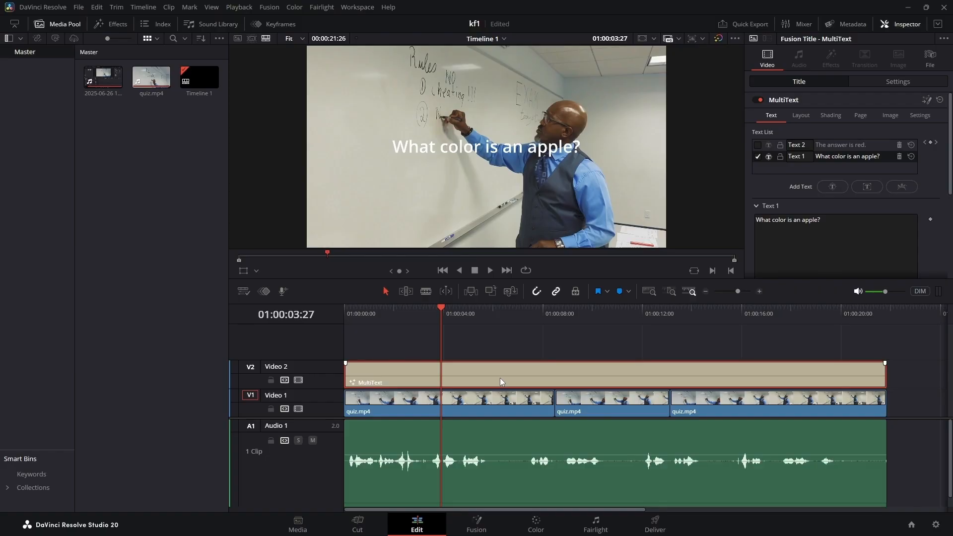
pyautogui.click(265, 292)
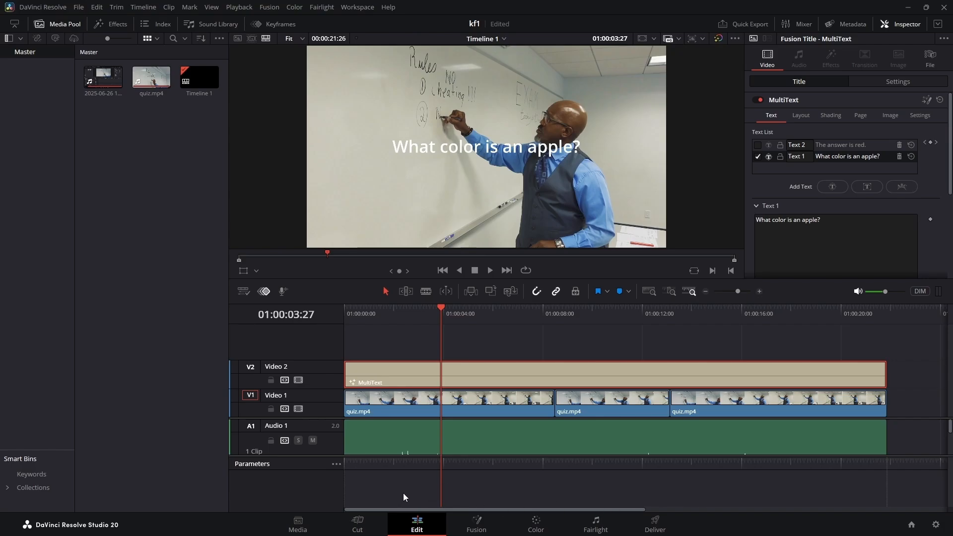
pyautogui.click(263, 292)
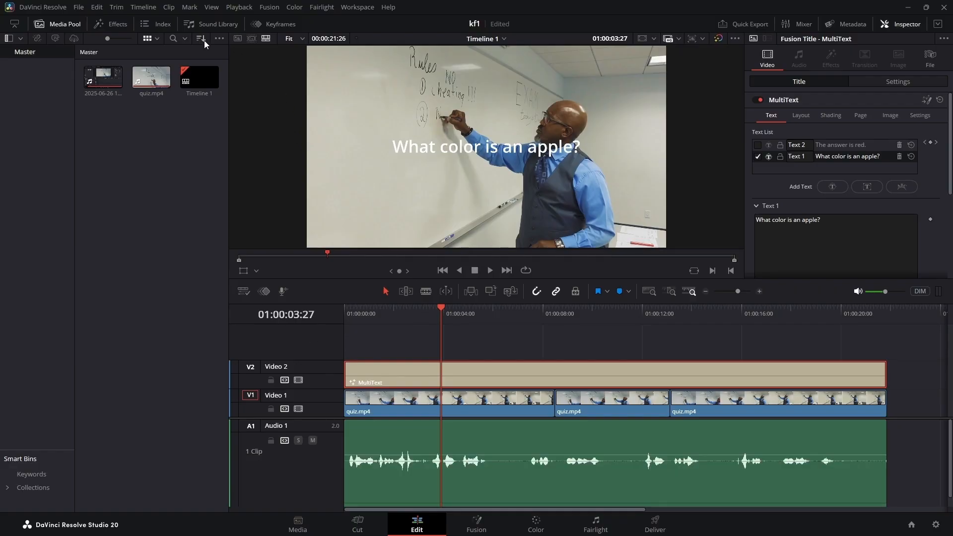
pyautogui.click(281, 23)
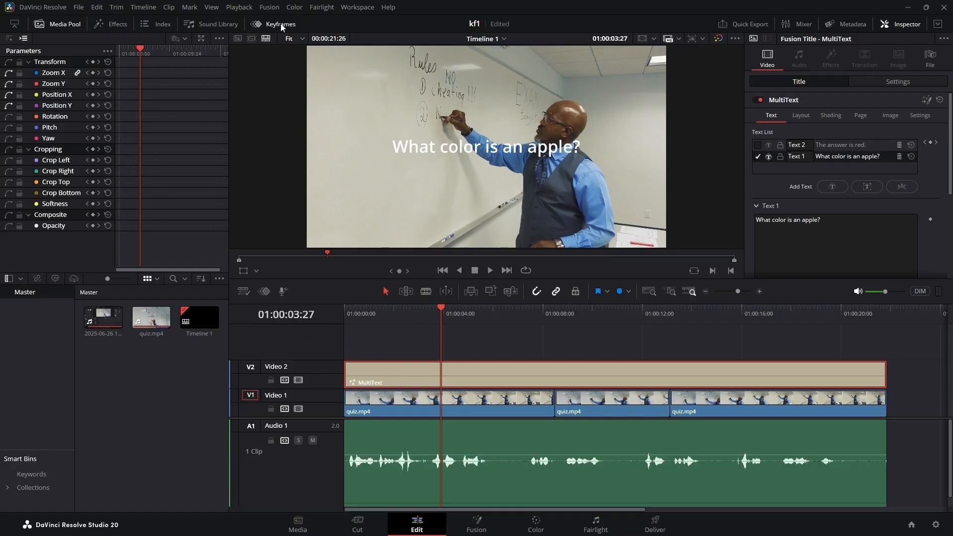
pyautogui.moveTo(138, 55); pyautogui.dragTo(151, 73)
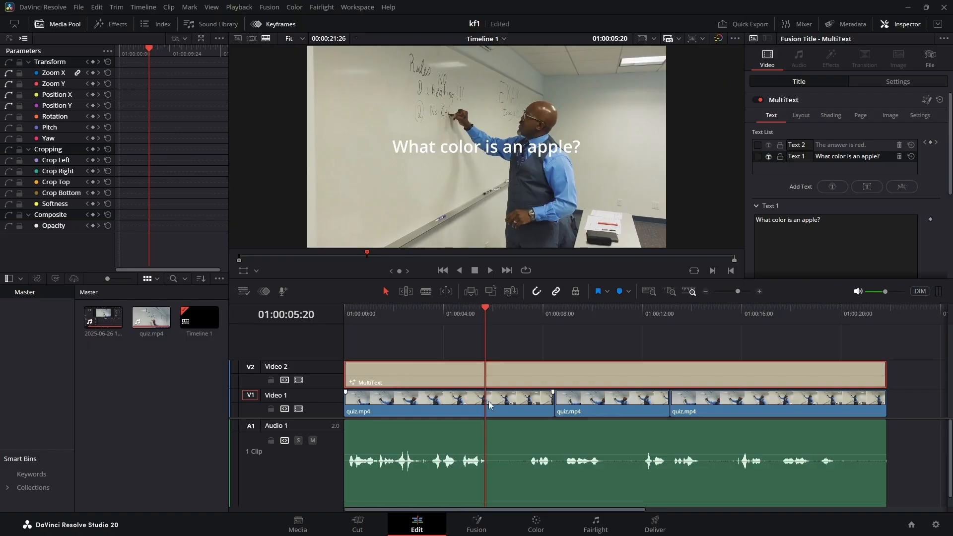
# Step: Open the MultiText clip in Fusion, hide the Spline editor, and scrub to frames 182 and 317 to examine the keyframe markers
pyautogui.click(477, 524)
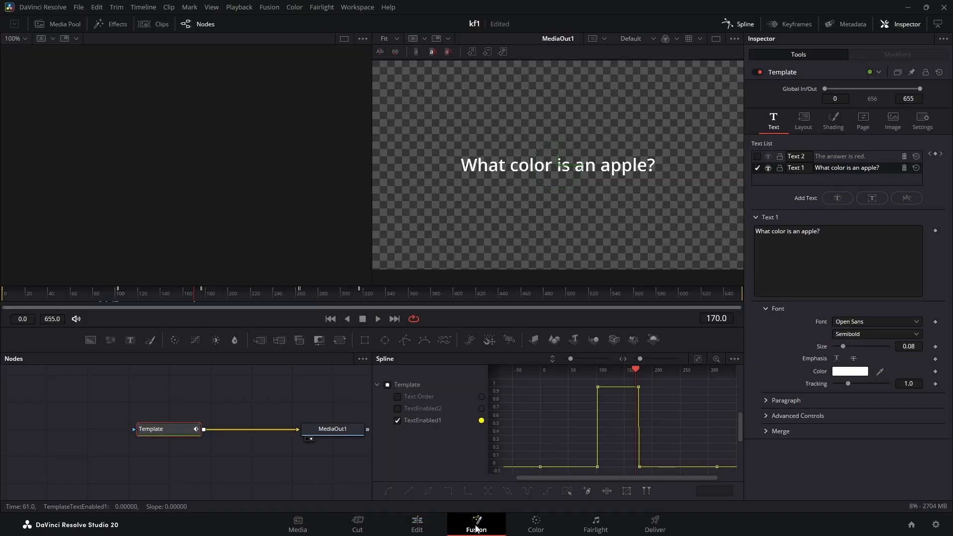
pyautogui.click(734, 24)
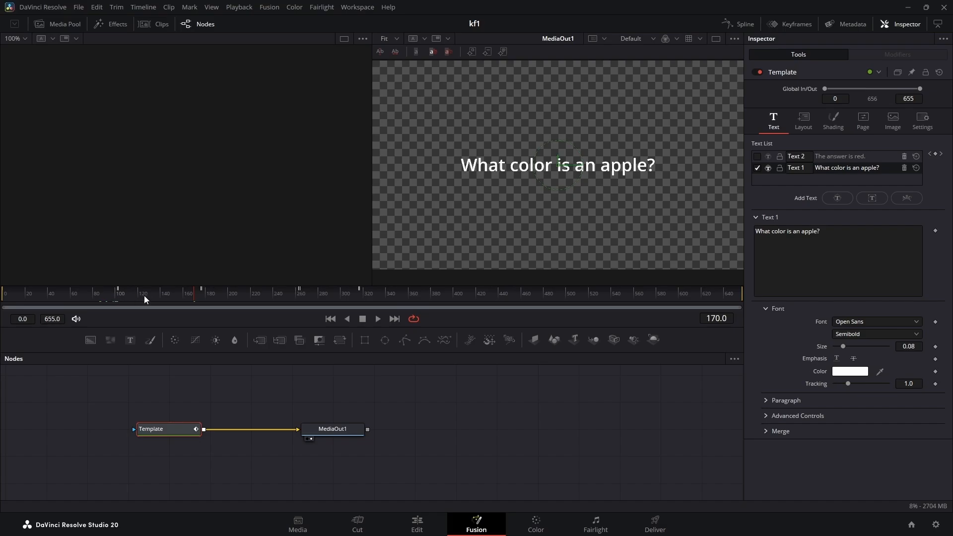
pyautogui.moveTo(192, 298)
pyautogui.mouseDown()
pyautogui.moveTo(203, 297)
pyautogui.moveTo(117, 296)
pyautogui.moveTo(208, 298)
pyautogui.mouseUp()
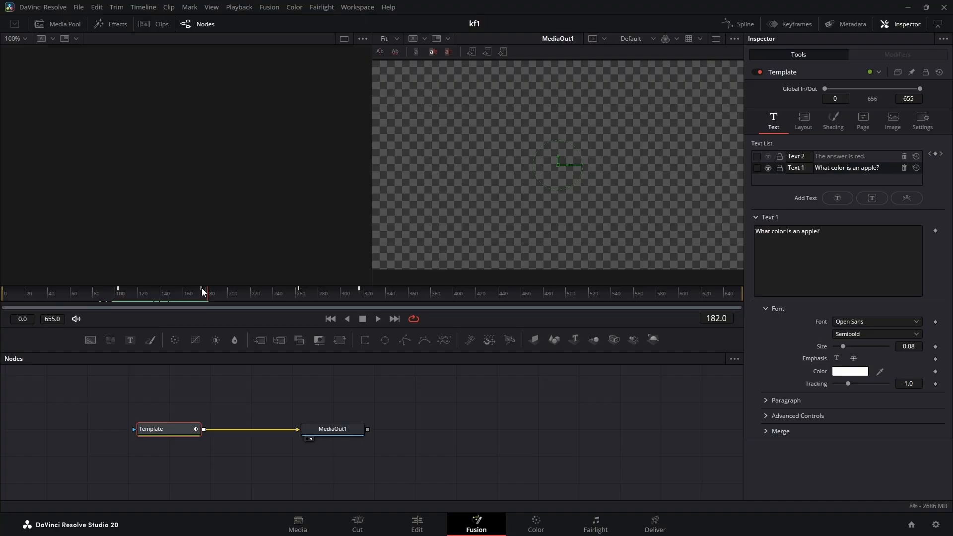
pyautogui.moveTo(208, 297); pyautogui.dragTo(360, 298)
# Step: Reopen the Spline editor, toggle the TextEnabled1 curve off and on, and fit the curve in the graph
pyautogui.click(742, 24)
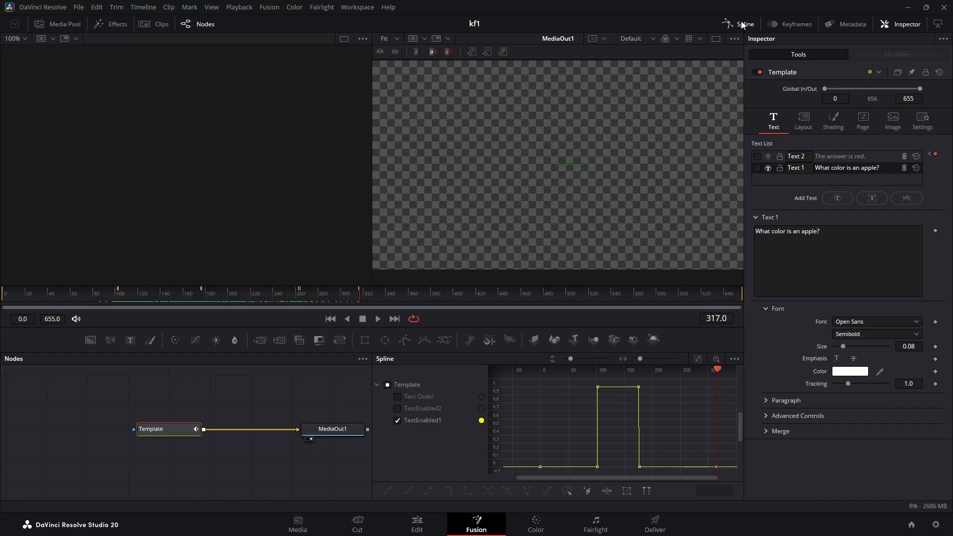
pyautogui.click(399, 422)
pyautogui.click(398, 422)
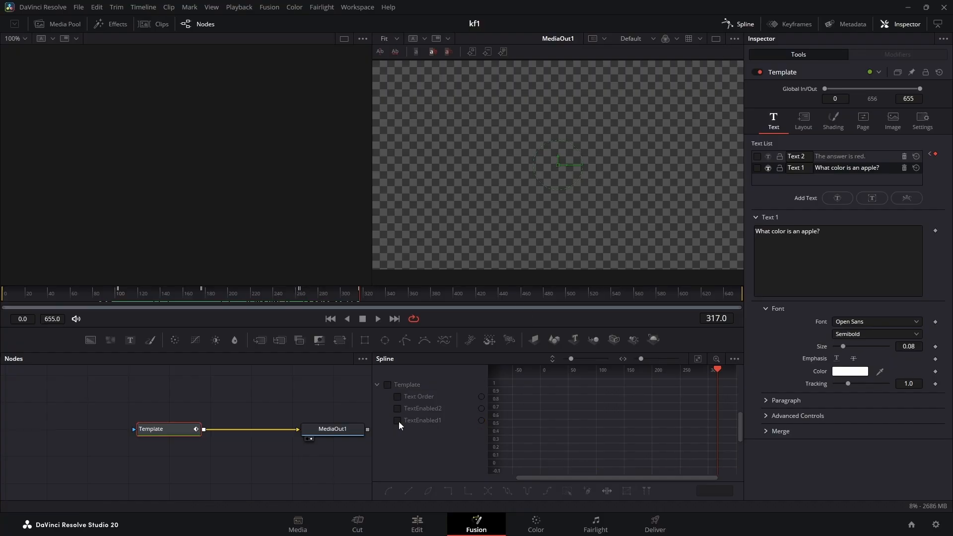
pyautogui.click(399, 422)
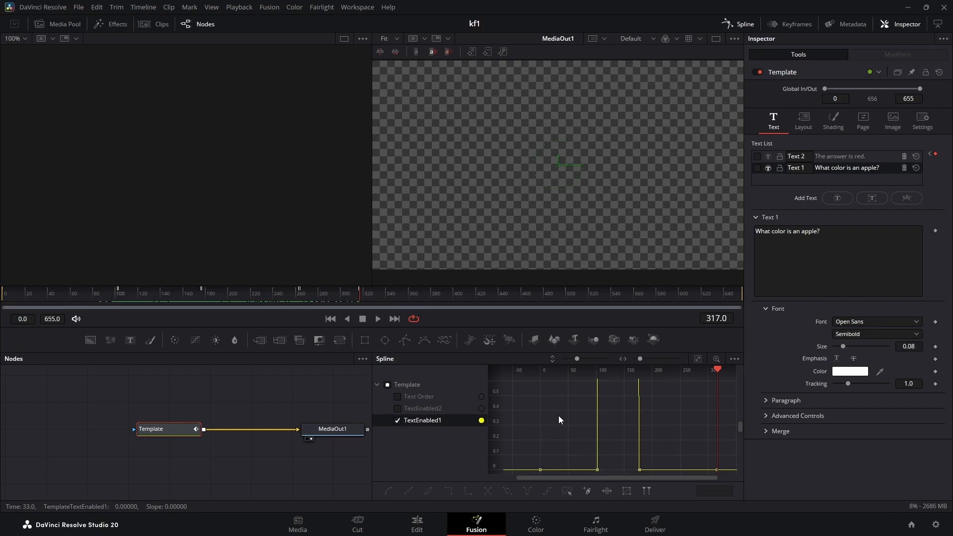
pyautogui.click(698, 359)
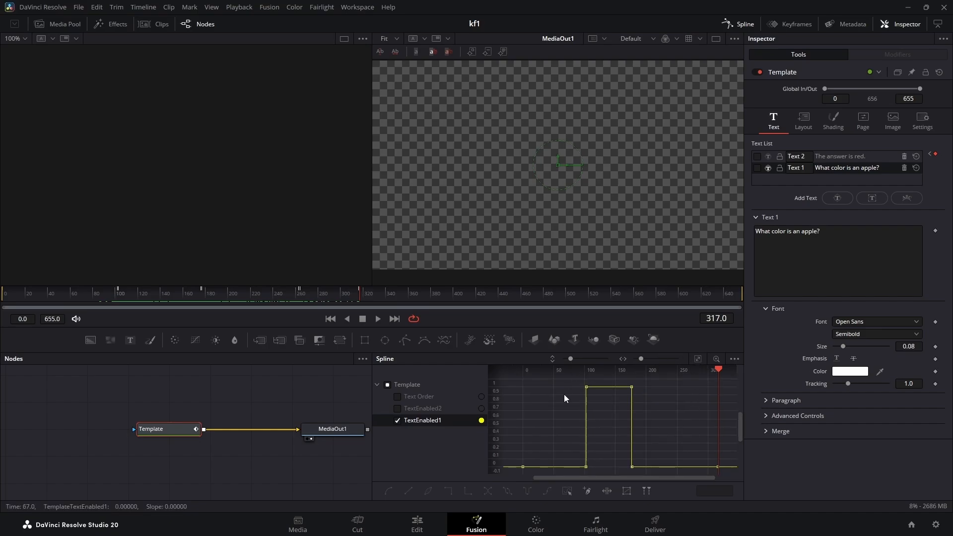
# Step: Try moving the TextEnabled1 switch-off keyframes earlier, scrub to frame 147, and undo the move
pyautogui.moveTo(718, 369); pyautogui.dragTo(638, 368)
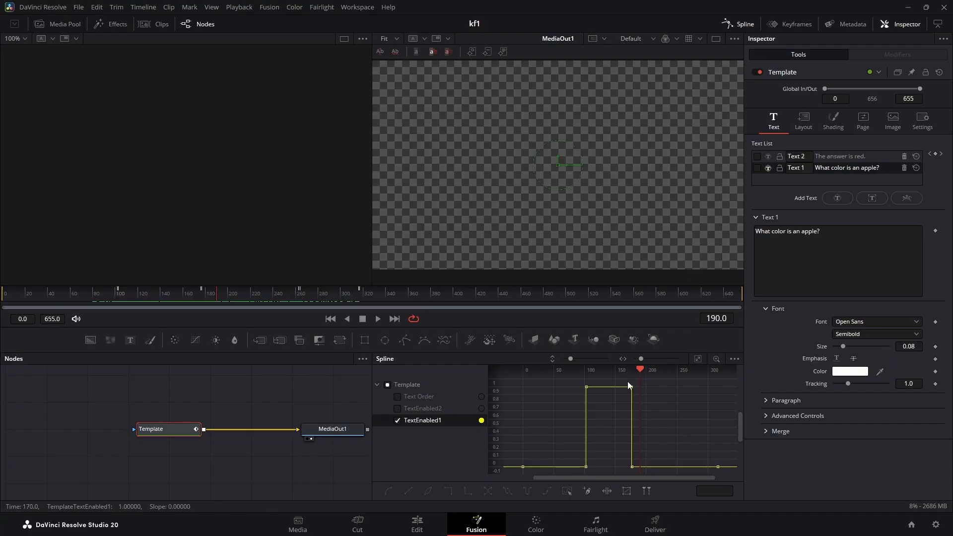
pyautogui.moveTo(628, 382); pyautogui.dragTo(602, 471)
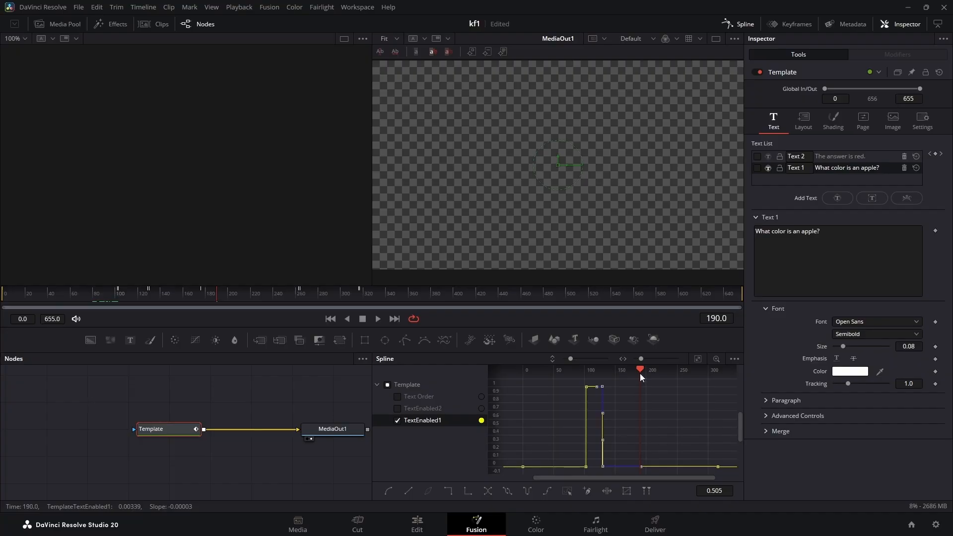
pyautogui.moveTo(639, 374); pyautogui.dragTo(614, 374)
pyautogui.hotkey('ctrl', 'z')
pyautogui.click(691, 404)
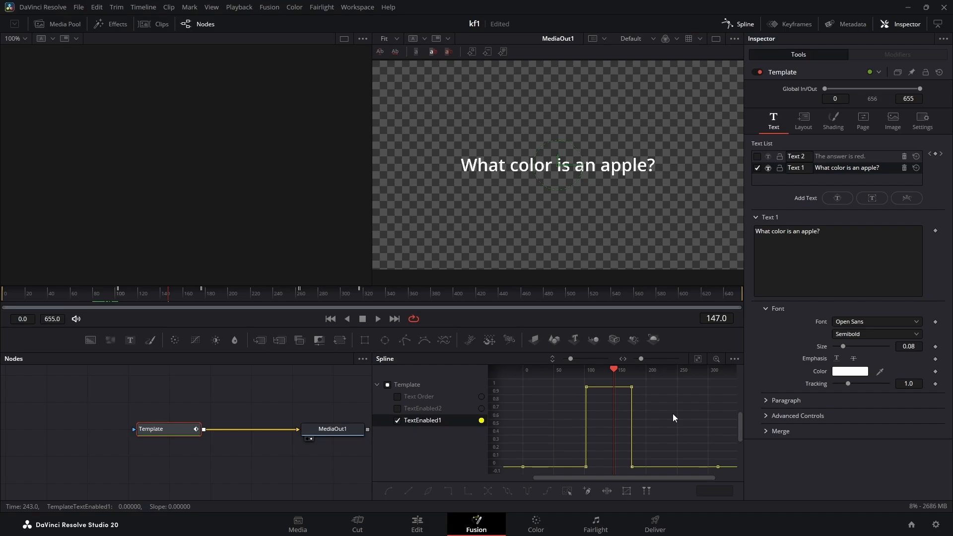
# Step: Try smooth interpolation on the TextEnabled1 keyframes around the text's on period, examine the curve, and set them back to linear
pyautogui.moveTo(662, 381); pyautogui.dragTo(569, 476)
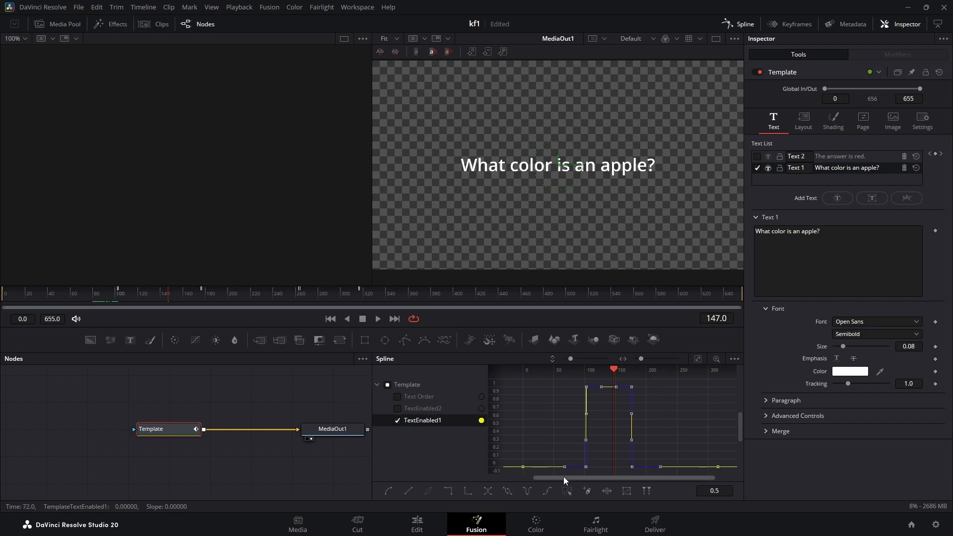
pyautogui.hotkey('shift', 's')
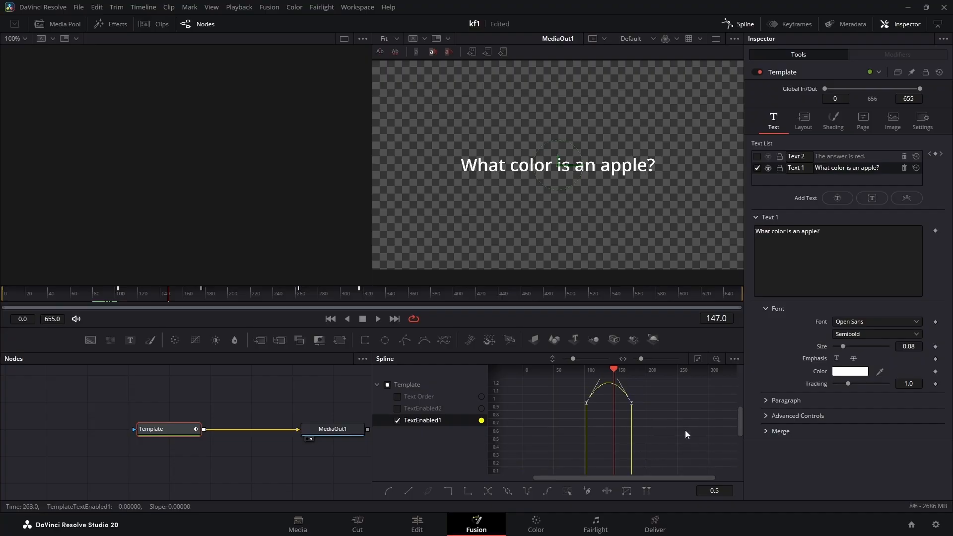
pyautogui.scroll(1, 688, 430)
pyautogui.scroll(-6, 688, 428)
pyautogui.scroll(2, 687, 427)
pyautogui.scroll(2, 688, 428)
pyautogui.press('l')
pyautogui.click(685, 428)
pyautogui.scroll(-3, 686, 427)
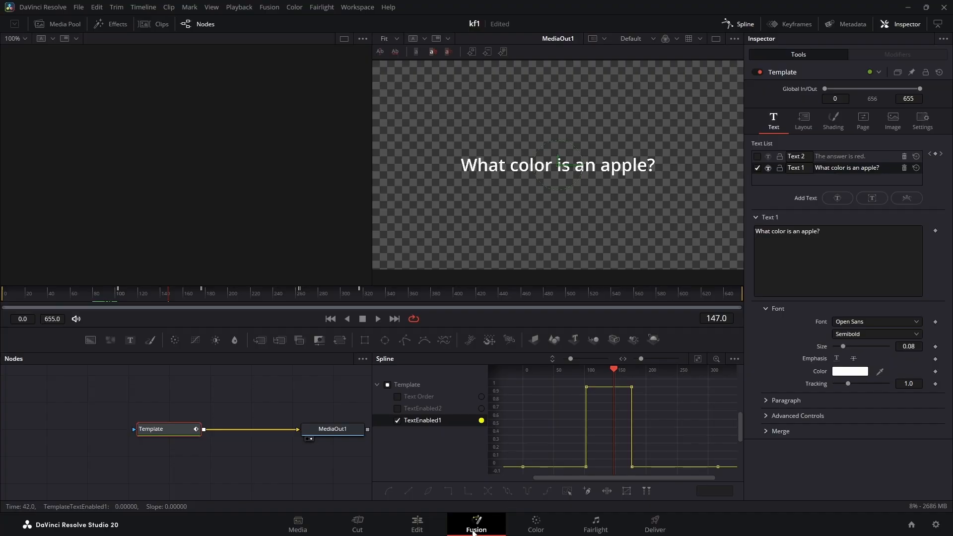
# Step: Hide the Spline editor, compare the MultiText clip on the Edit and Fusion pages, and return to the Edit page
pyautogui.click(733, 23)
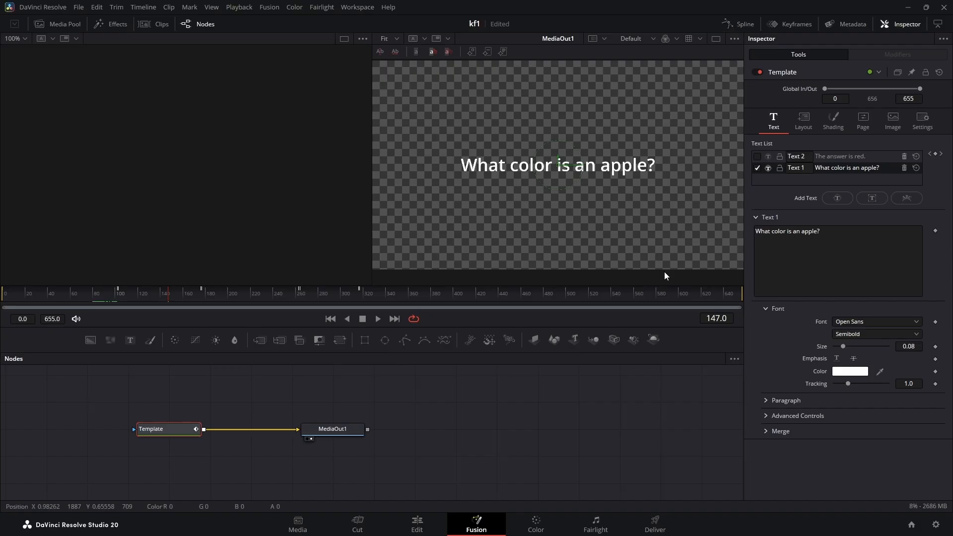
pyautogui.click(419, 526)
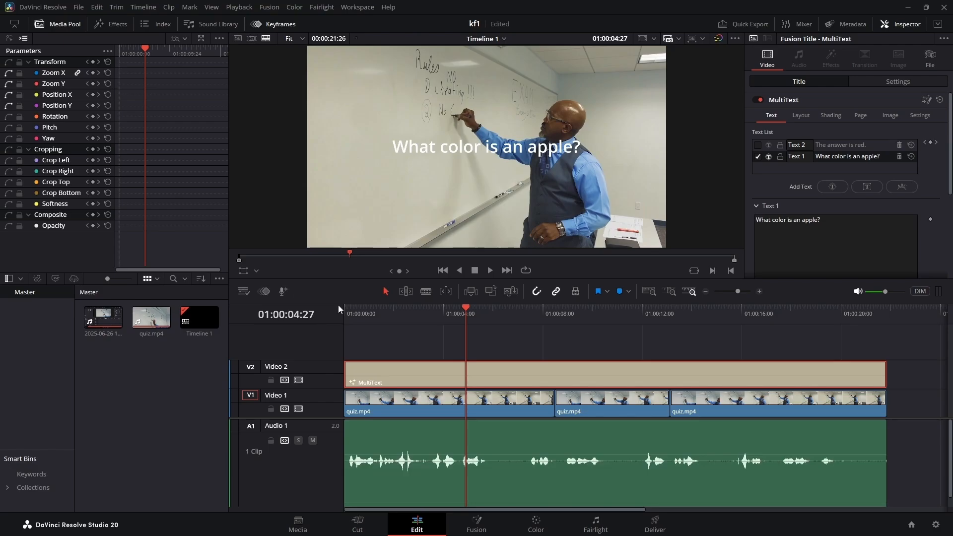
pyautogui.click(477, 524)
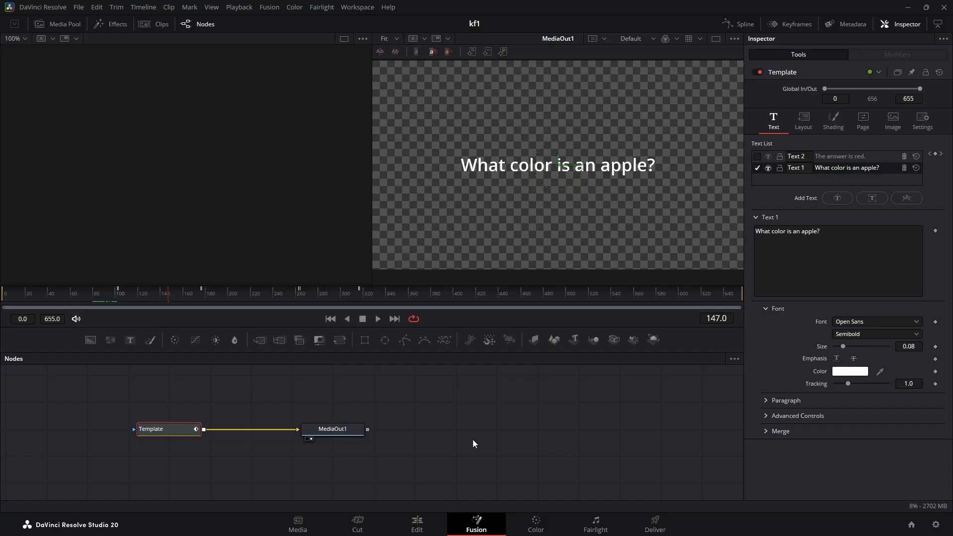
pyautogui.hotkey('shift', '4')
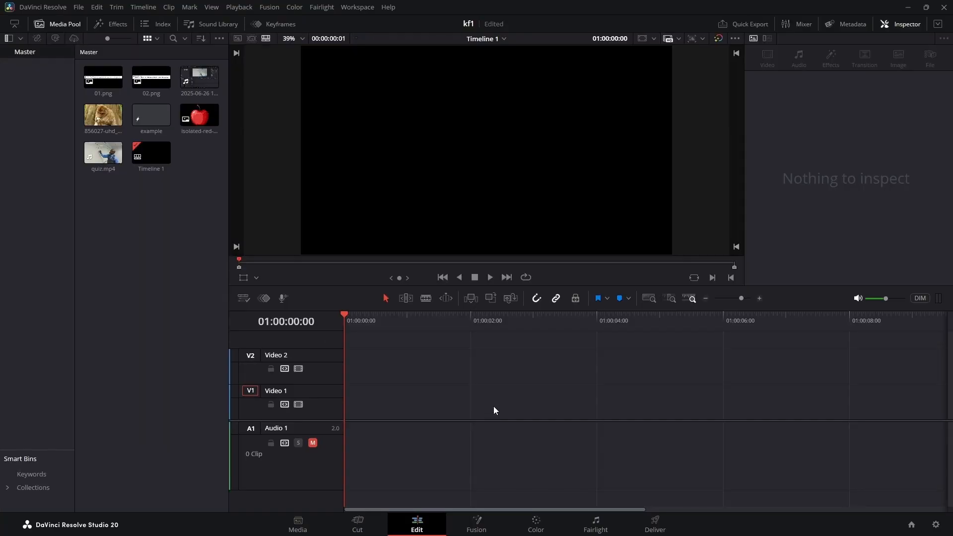
# Step: Place 856027-uhd_3840_2160_25fps.mp4 at the start of Video 1 and keyframe its Zoom at 4.650 at 01:00:00:08
pyautogui.moveTo(104, 115); pyautogui.dragTo(343, 414)
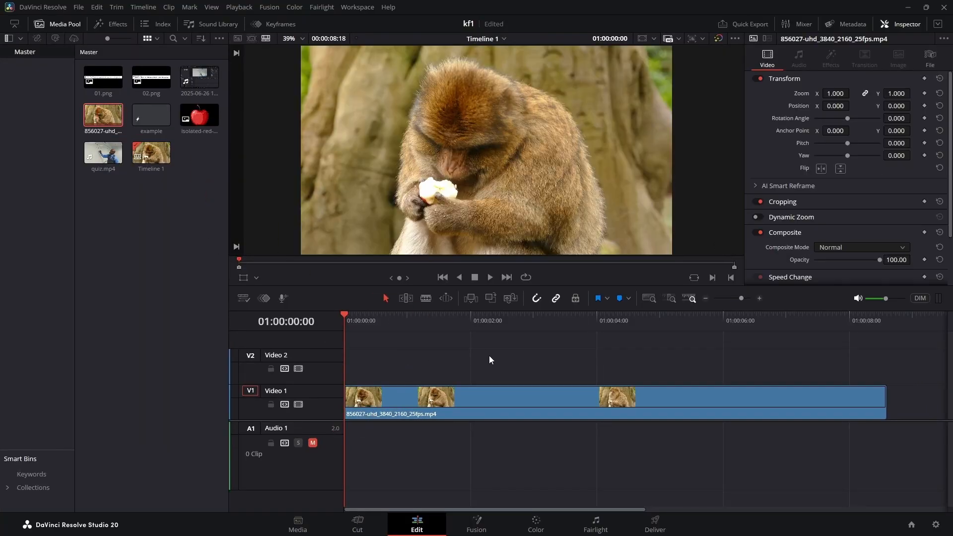
pyautogui.moveTo(344, 312); pyautogui.dragTo(362, 331)
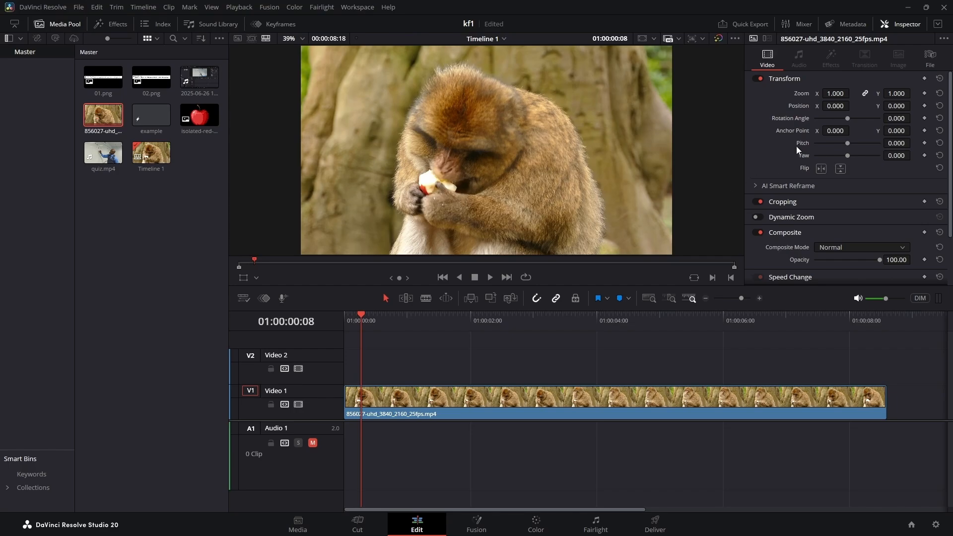
pyautogui.moveTo(834, 94)
pyautogui.mouseDown()
pyautogui.moveTo(859, 93)
pyautogui.moveTo(835, 93)
pyautogui.mouseUp()
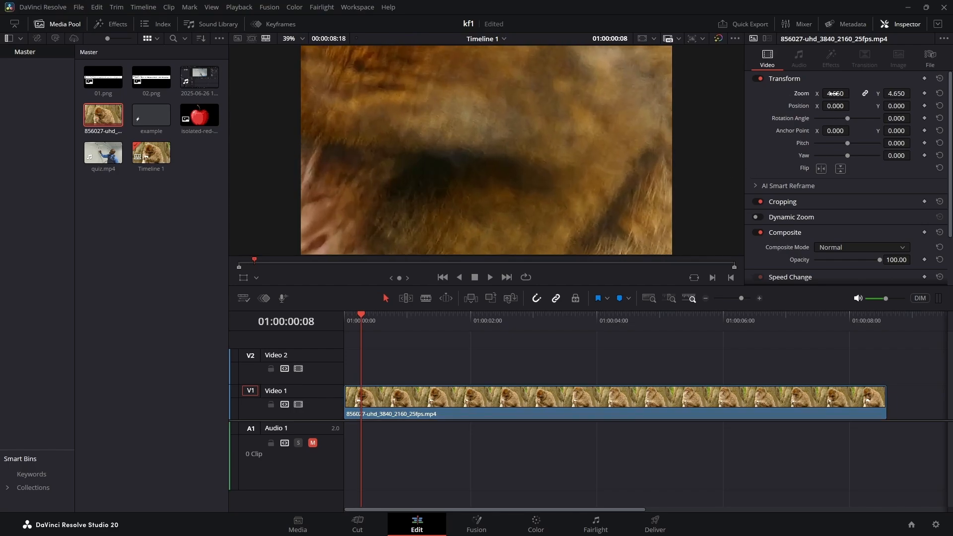
pyautogui.click(925, 94)
# Step: Reset the monkey clip's Zoom to 1.000 at 01:00:01:27 and scrub back to 01:00:00:10 to check the zoom-out
pyautogui.moveTo(363, 315); pyautogui.dragTo(465, 315)
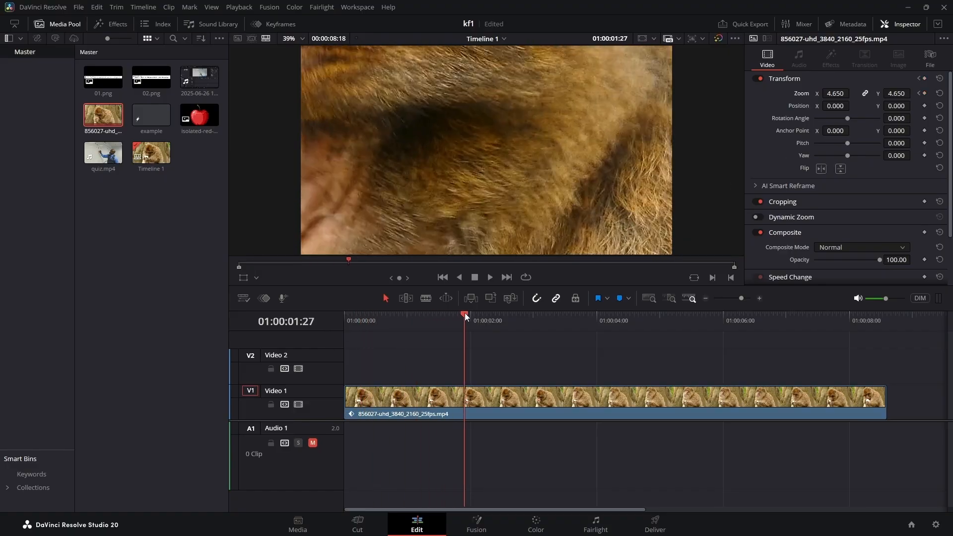
pyautogui.doubleClick(805, 95)
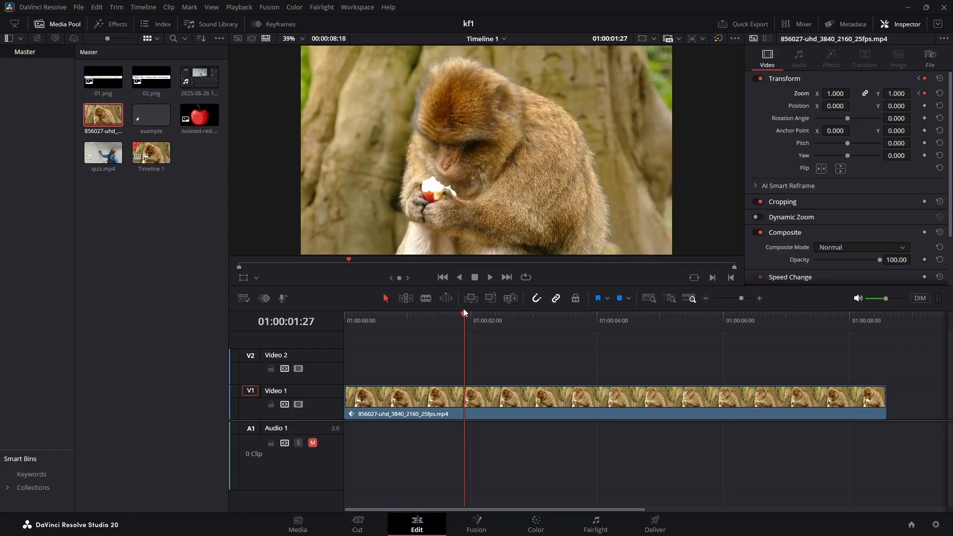
pyautogui.moveTo(463, 312); pyautogui.dragTo(366, 324)
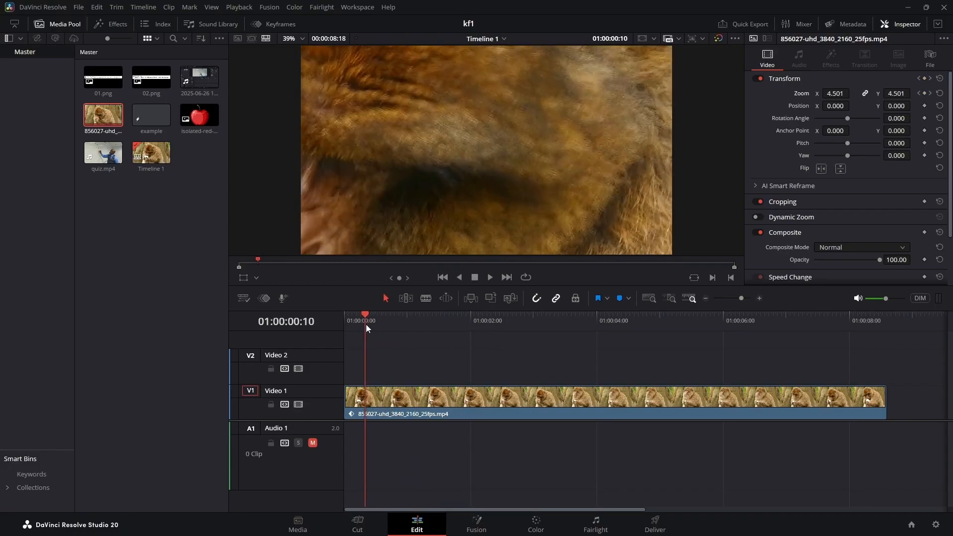
# Step: Show the clip's keyframe tracks beneath the timeline and scrub between the two Zoom keyframes
pyautogui.click(264, 298)
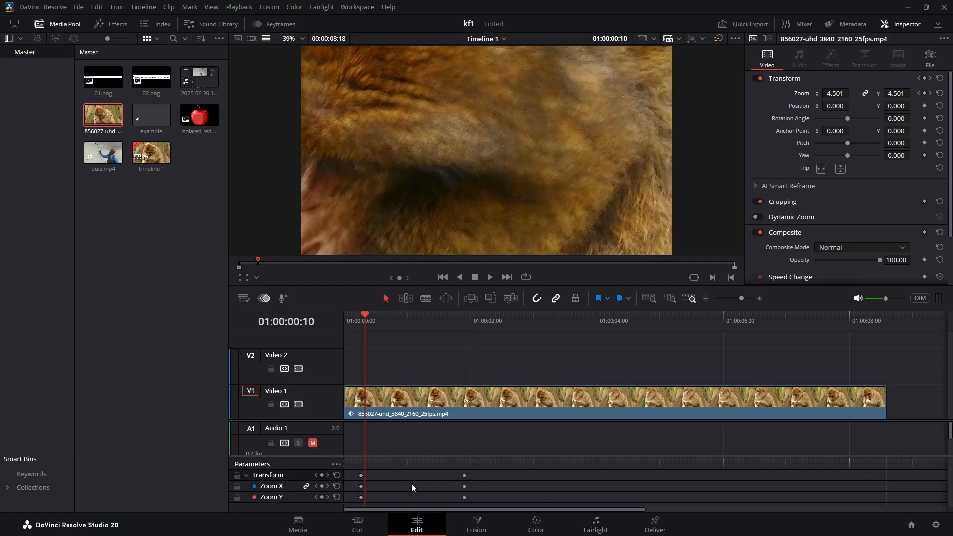
pyautogui.moveTo(365, 315); pyautogui.dragTo(462, 325)
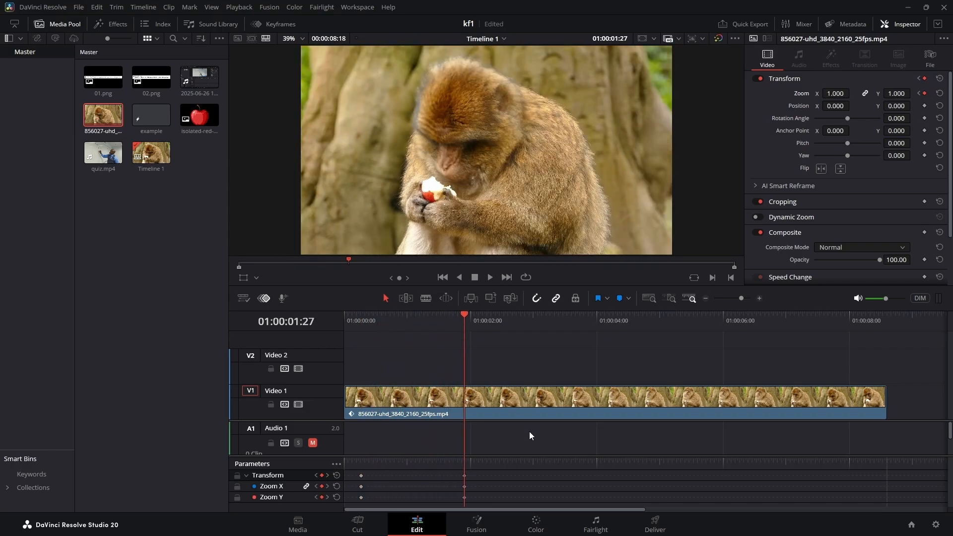
pyautogui.moveTo(462, 322); pyautogui.dragTo(384, 342)
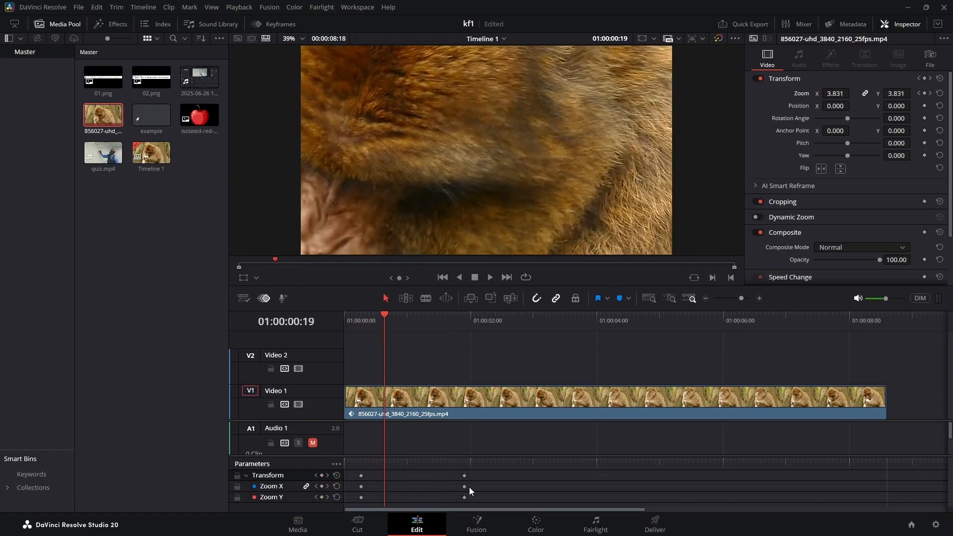
# Step: Move the ending Transform keyframe to about 01:00:06:00 and play from 01:00:00:08 to check the slower zoom-out
pyautogui.moveTo(466, 476); pyautogui.dragTo(729, 476)
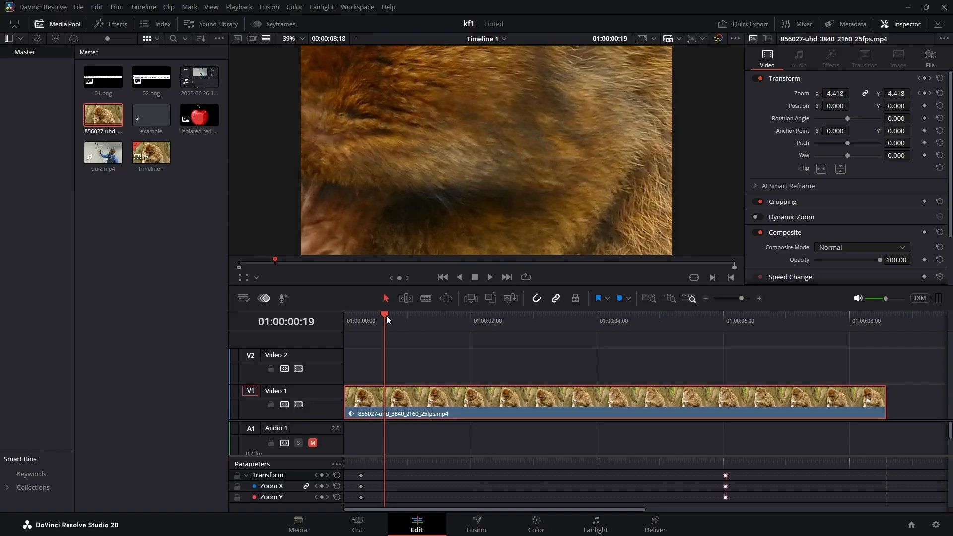
pyautogui.moveTo(387, 315); pyautogui.dragTo(365, 314)
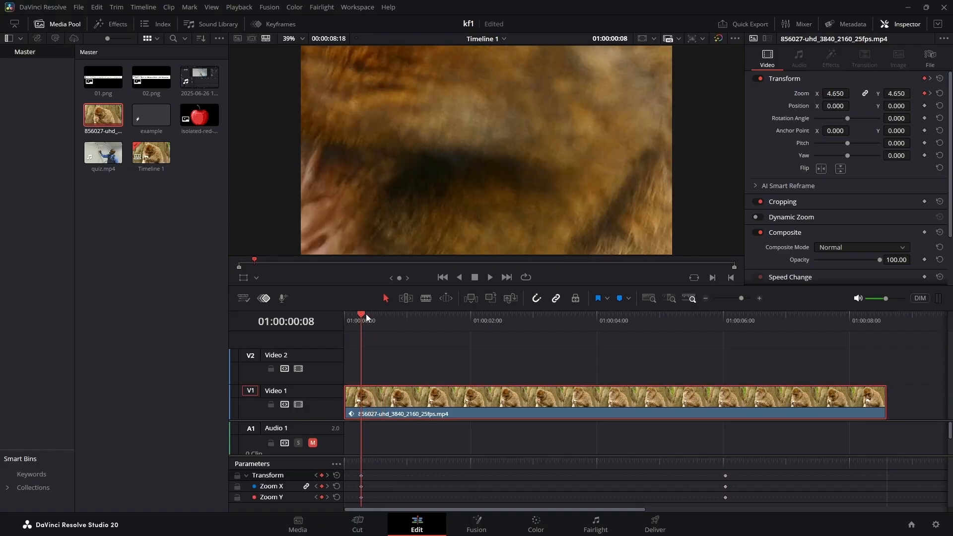
pyautogui.click(489, 278)
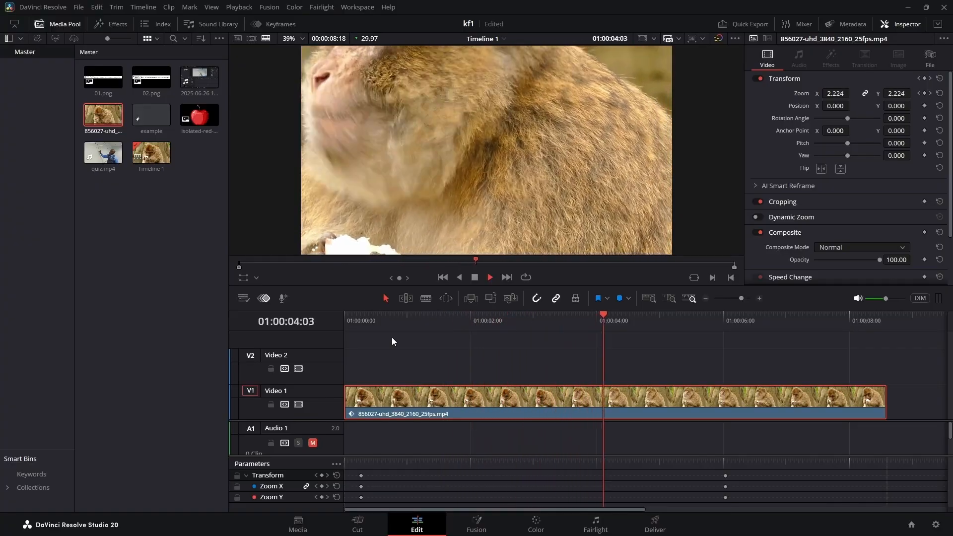
pyautogui.press('space')
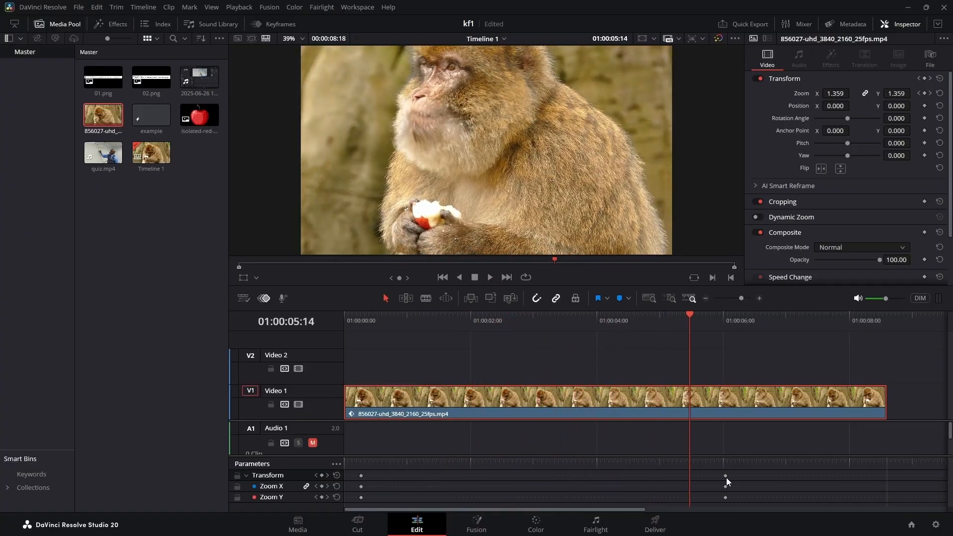
# Step: Move the ending Transform keyframe to about 01:00:00:17 and play from the timeline start to check the faster zoom-out
pyautogui.moveTo(727, 478); pyautogui.dragTo(480, 481)
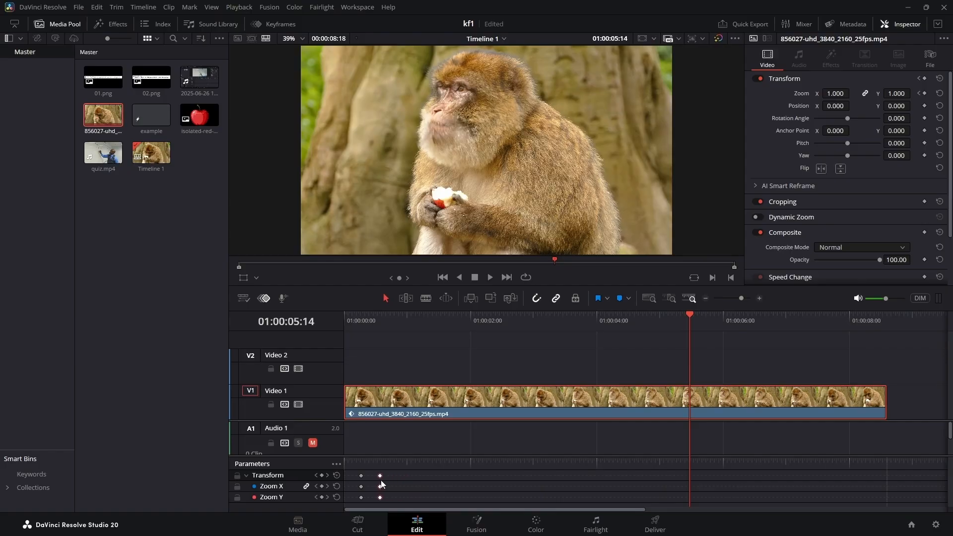
pyautogui.moveTo(691, 314); pyautogui.dragTo(344, 367)
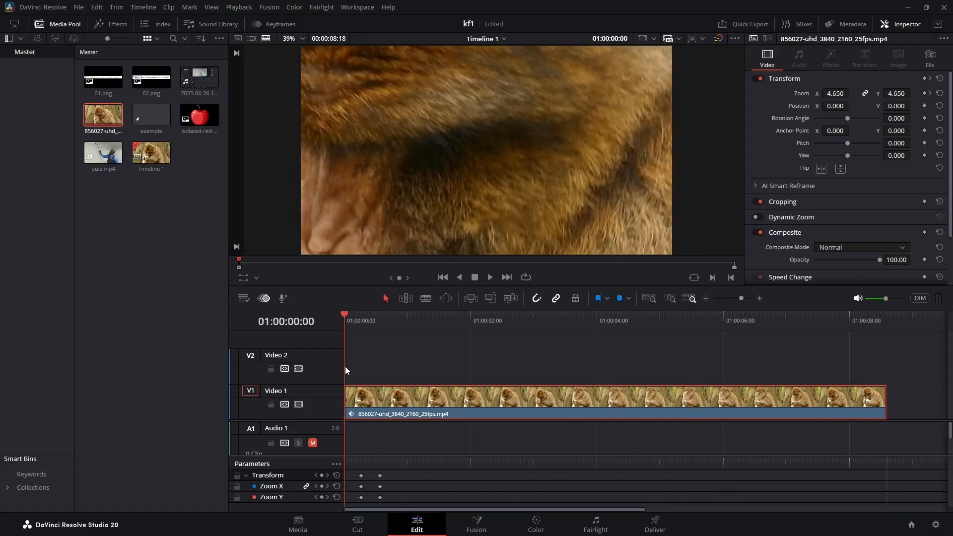
pyautogui.click(489, 281)
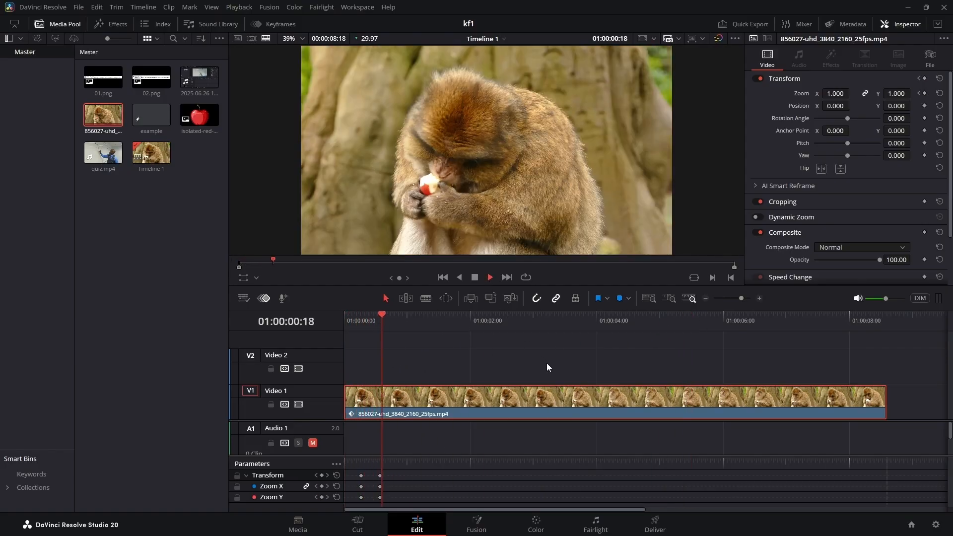
pyautogui.click(474, 278)
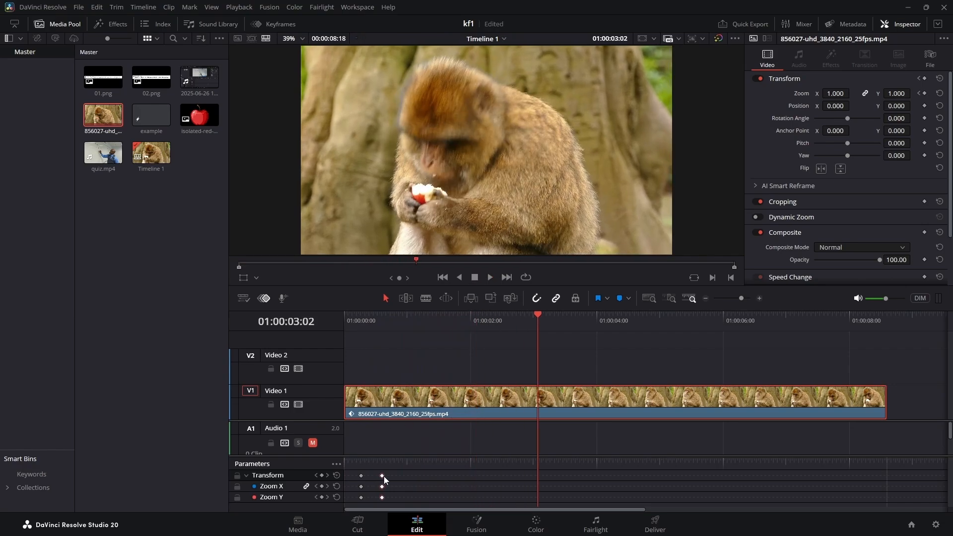
# Step: Move the ending Transform keyframe to about 01:00:01:28 and scrub to 01:00:01:01
pyautogui.moveTo(538, 312); pyautogui.dragTo(409, 351)
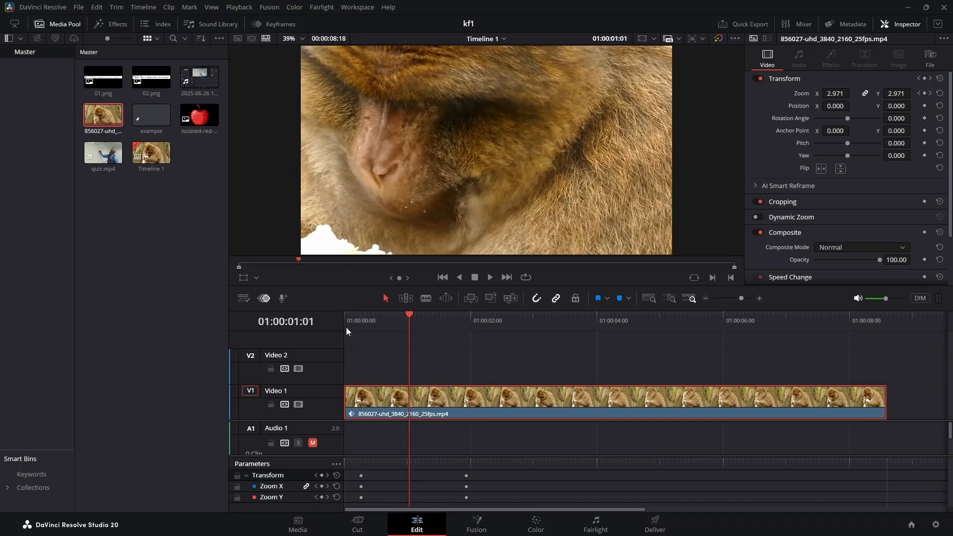
pyautogui.rightClick(536, 404)
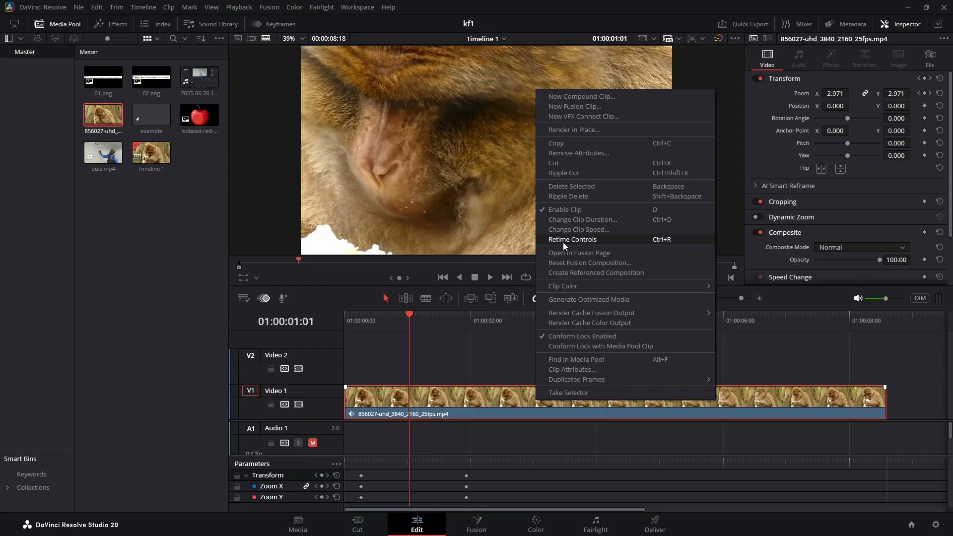
pyautogui.click(513, 478)
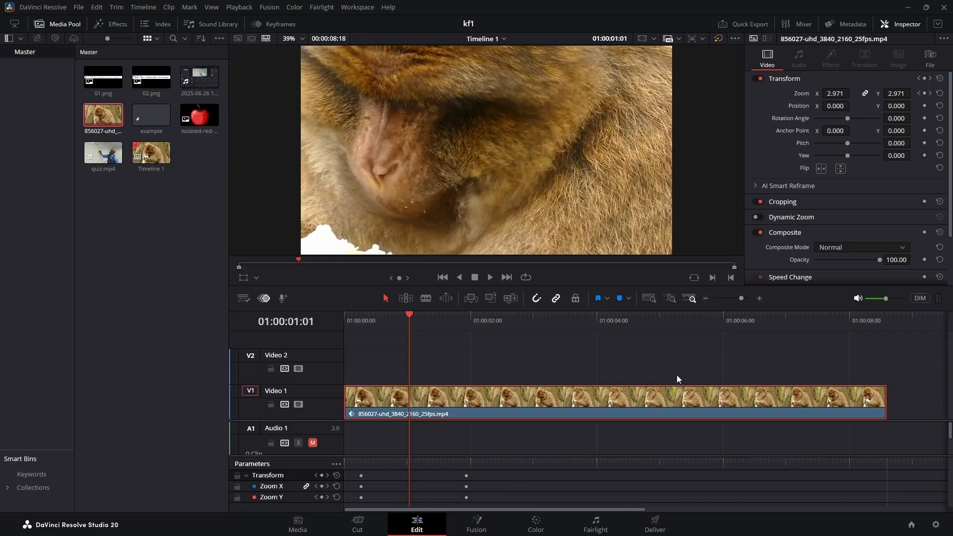
# Step: Show the Keyframes editor as keyframe tracks, move the ending Transform keyframe to about 01:00:02:01, and scrub to 01:00:02:15
pyautogui.click(279, 24)
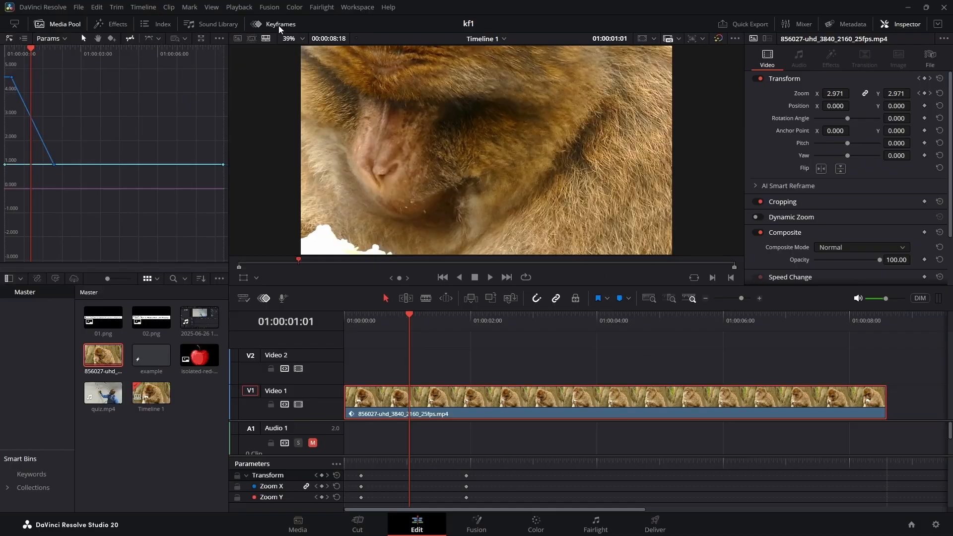
pyautogui.click(23, 38)
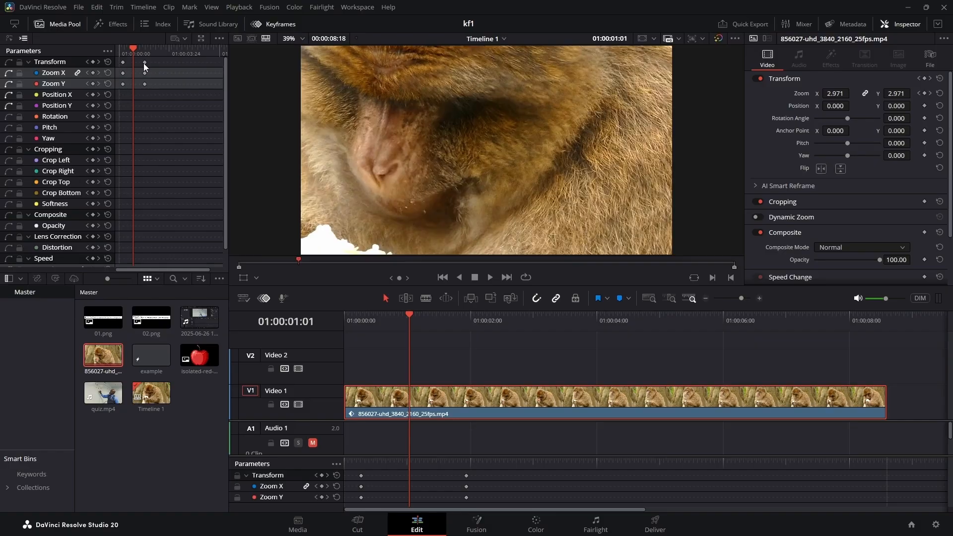
pyautogui.moveTo(145, 65); pyautogui.dragTo(146, 65)
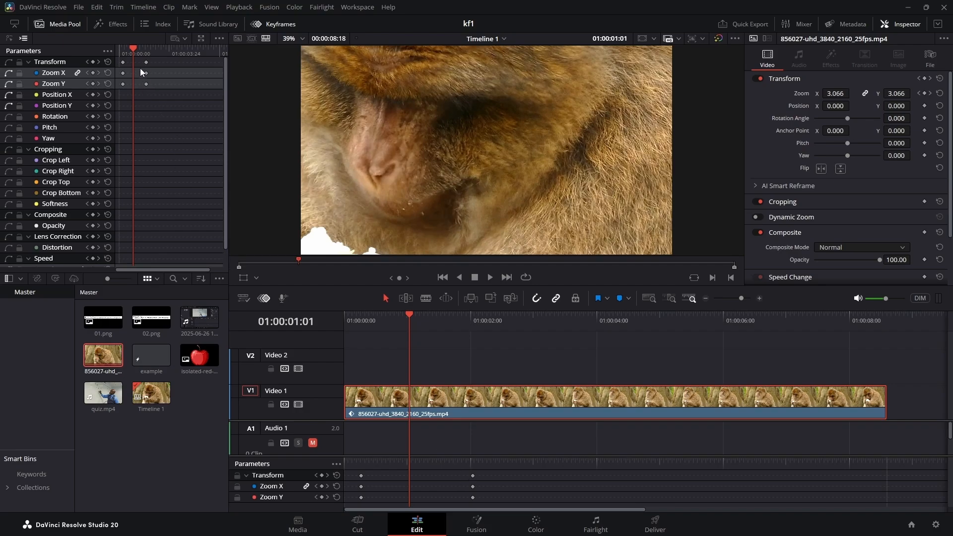
pyautogui.moveTo(142, 55); pyautogui.dragTo(152, 73)
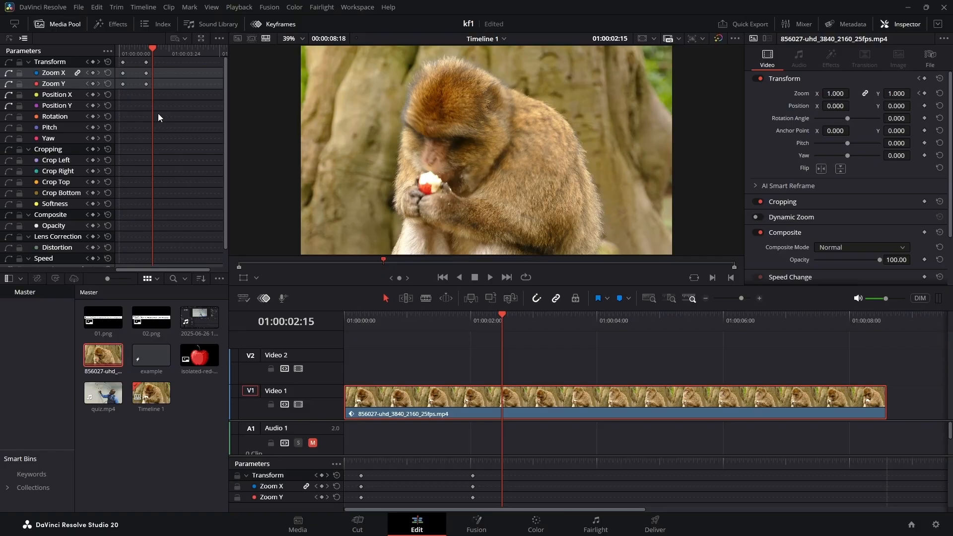
# Step: Switch the Keyframes editor to the curve view and play from the timeline start to check the zoom-out
pyautogui.click(9, 39)
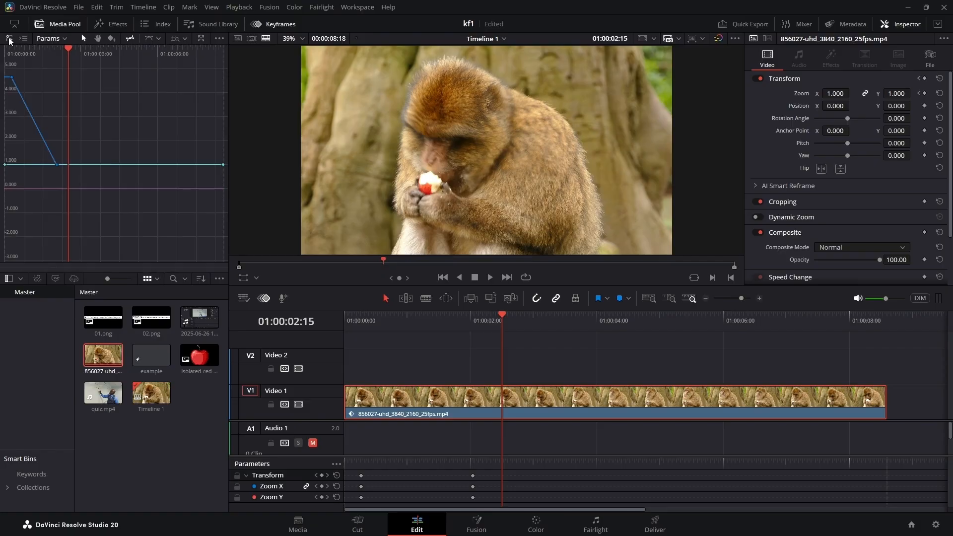
pyautogui.moveTo(69, 49); pyautogui.dragTo(4, 52)
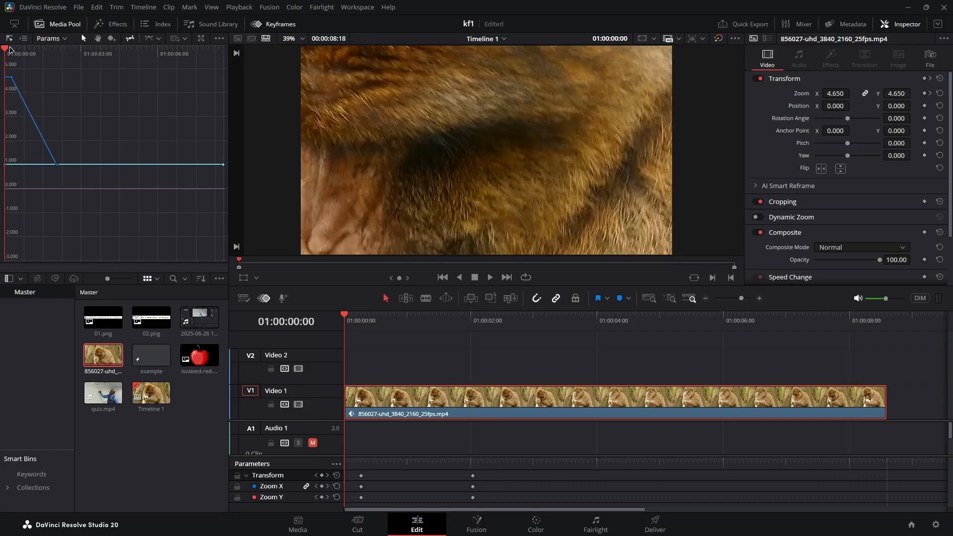
pyautogui.click(491, 277)
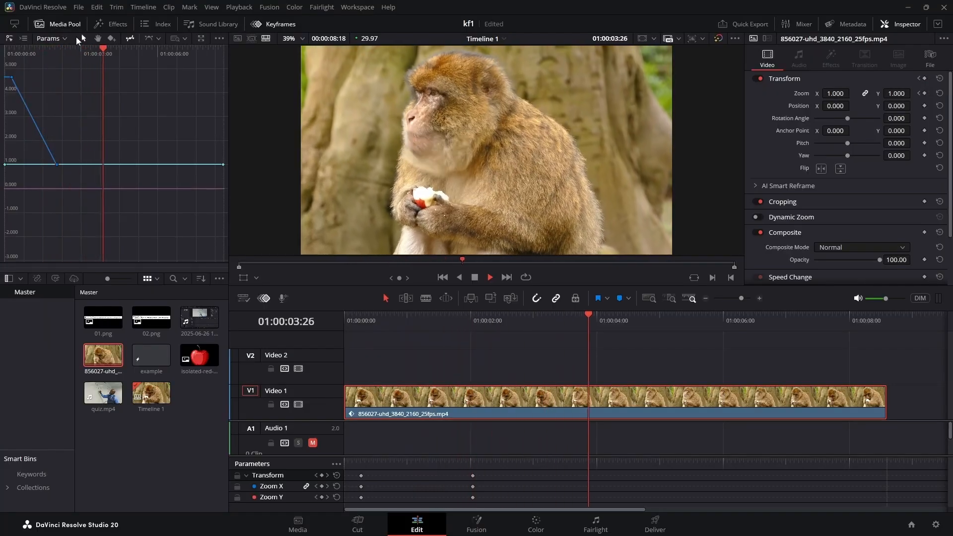
pyautogui.click(474, 278)
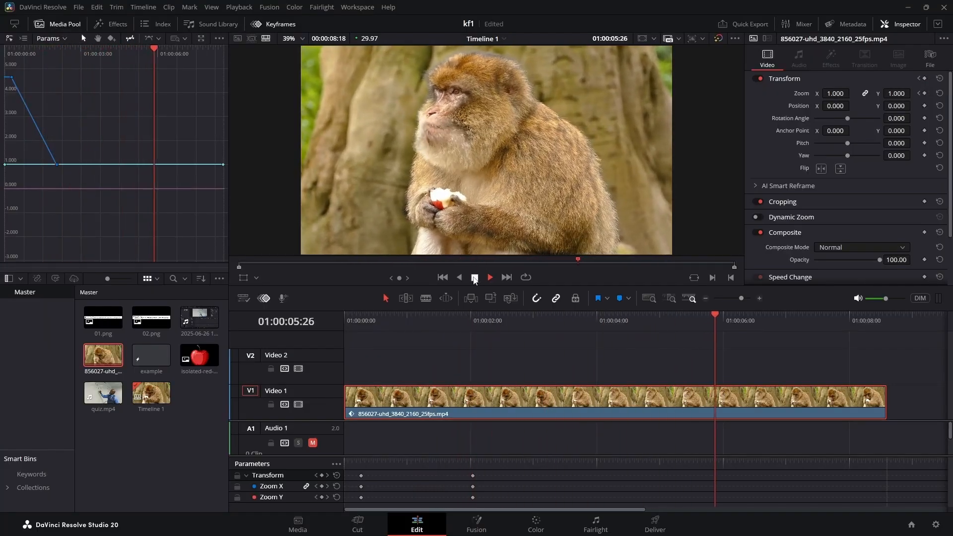
# Step: Scrub to 01:00:03:04 and apply Ease In and Out to the monkey clip's Zoom keyframes in the curve view
pyautogui.click(75, 123)
pyautogui.moveTo(154, 50); pyautogui.dragTo(85, 50)
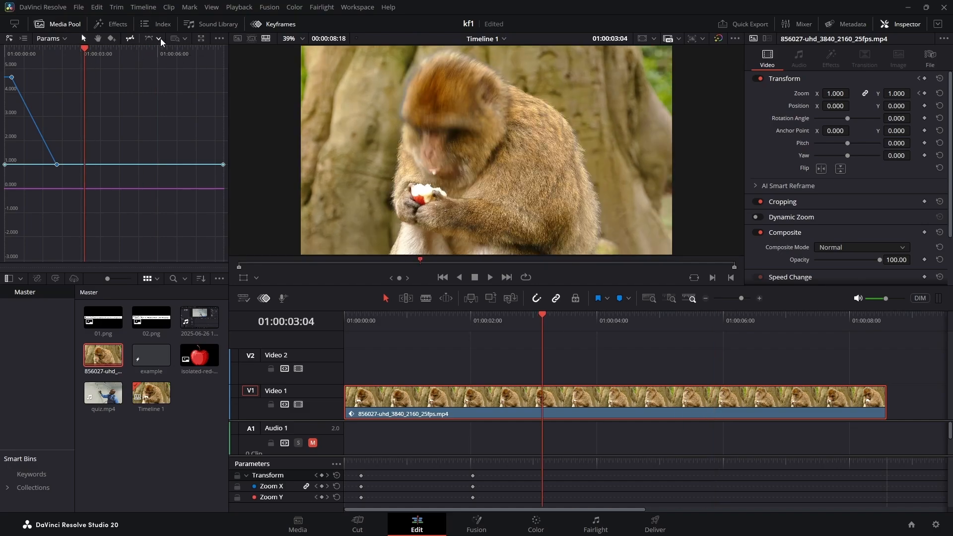
pyautogui.click(159, 38)
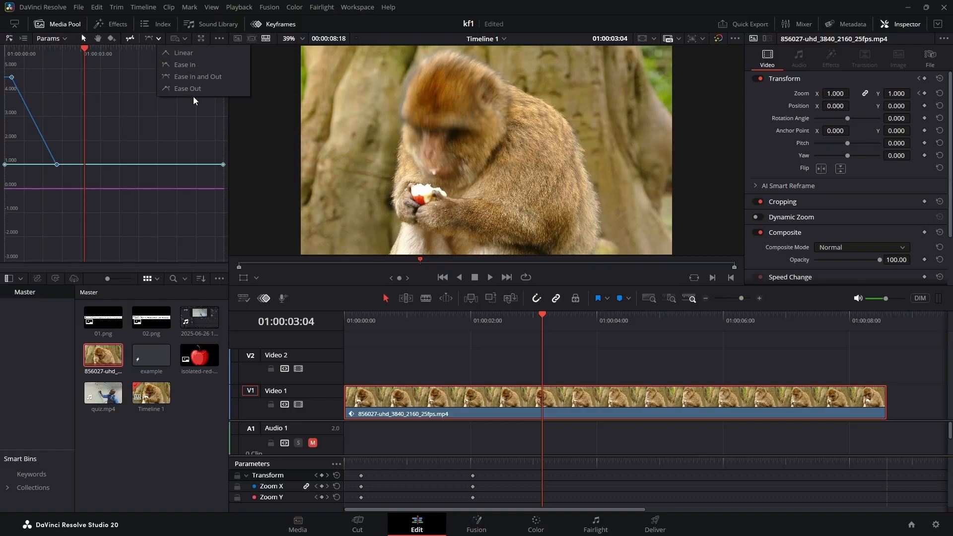
pyautogui.click(196, 77)
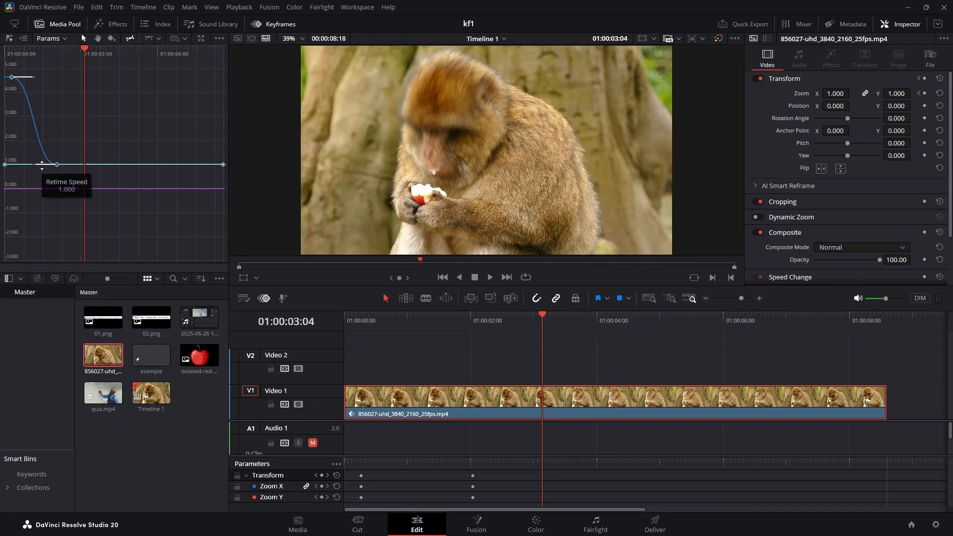
# Step: Lower the Retime Speed curve, move the ending Zoom keyframe to about 1.7 near 01:00:07:04, and play the eased zoom-out
pyautogui.moveTo(42, 164); pyautogui.dragTo(51, 172)
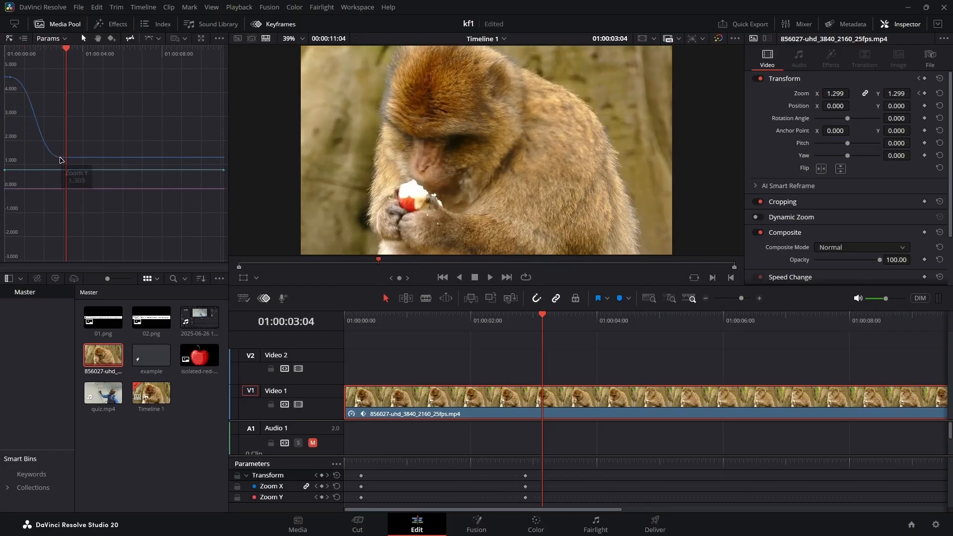
pyautogui.moveTo(61, 158); pyautogui.dragTo(165, 152)
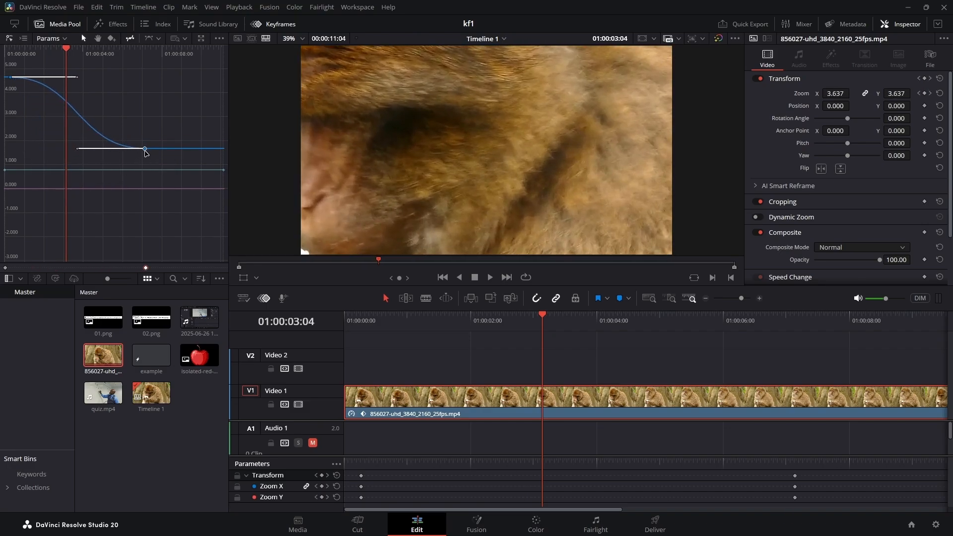
pyautogui.click(490, 278)
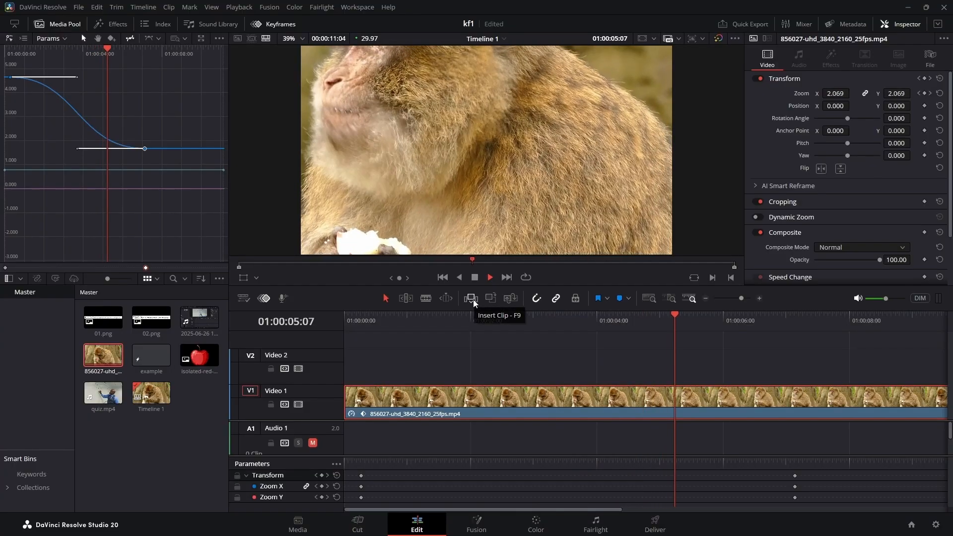
pyautogui.click(474, 278)
pyautogui.moveTo(137, 148)
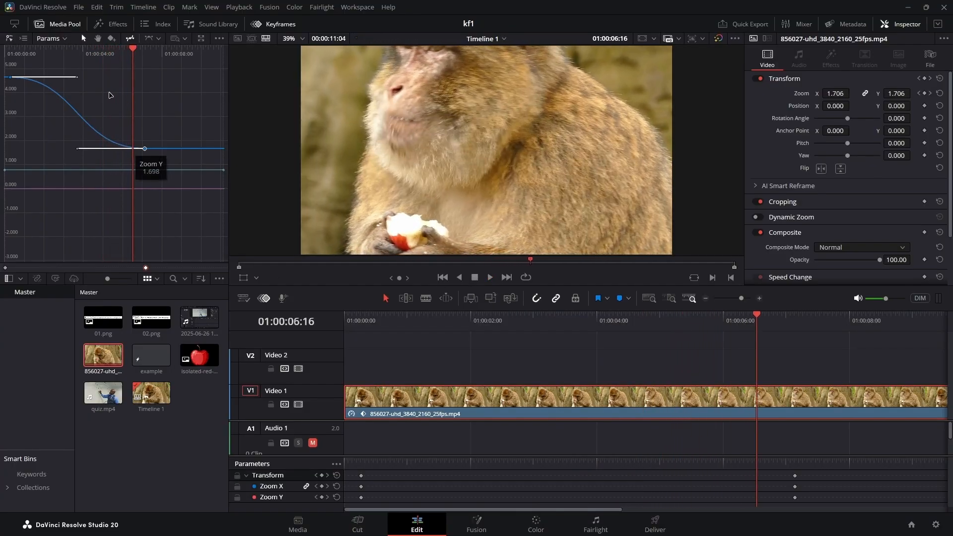
# Step: Hide the Keyframes editor, place the red apple image on Video 2 from about 01:00:01:16, and scrub to 01:00:01:23
pyautogui.click(280, 24)
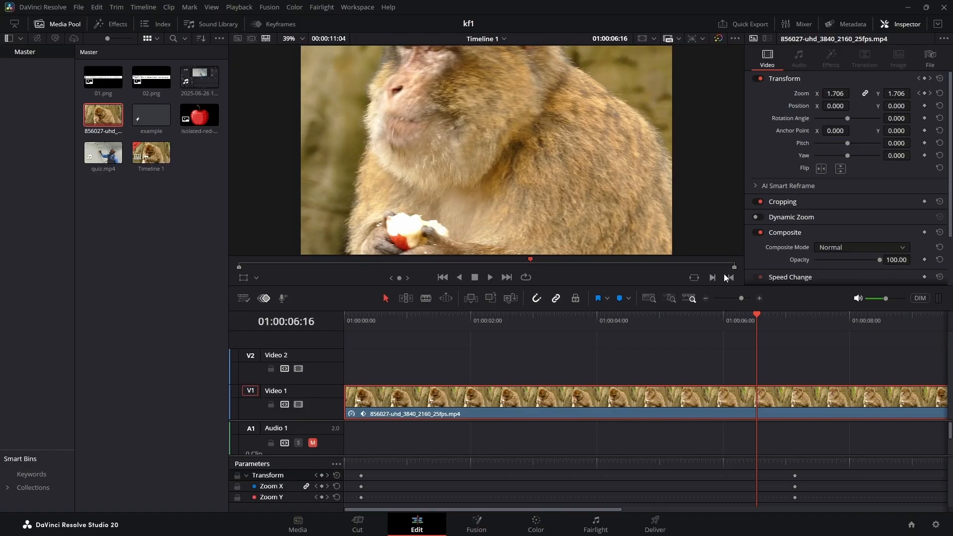
pyautogui.moveTo(755, 314); pyautogui.dragTo(336, 363)
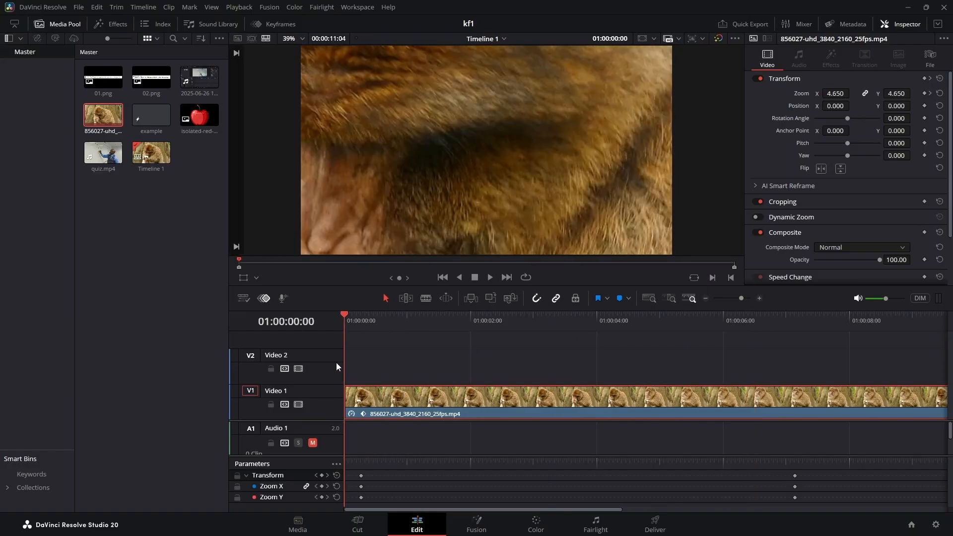
pyautogui.moveTo(210, 127); pyautogui.dragTo(437, 377)
pyautogui.moveTo(348, 314); pyautogui.dragTo(455, 319)
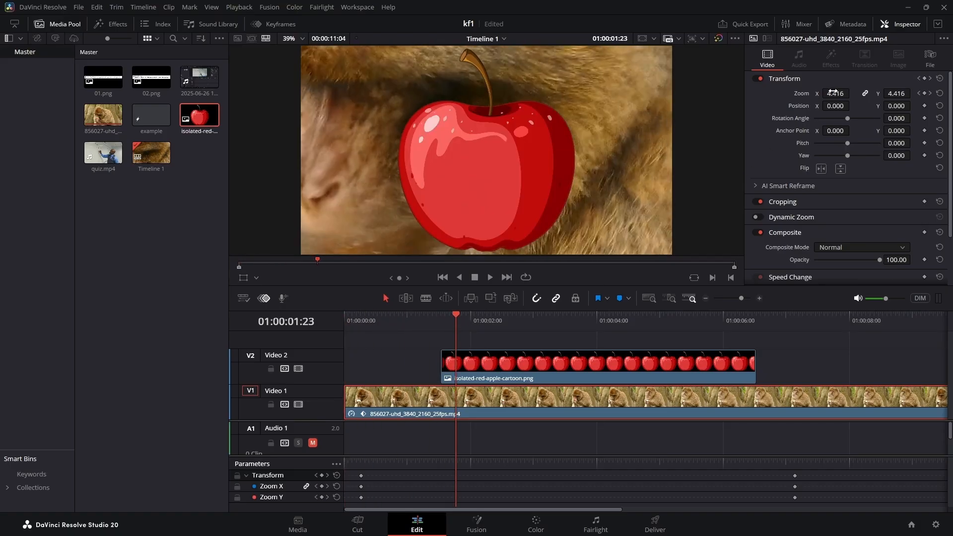
# Step: Scale the apple clip to a Zoom of 0.280, position it at X 1230 and Y 64, and save the project
pyautogui.moveTo(834, 93); pyautogui.dragTo(778, 94)
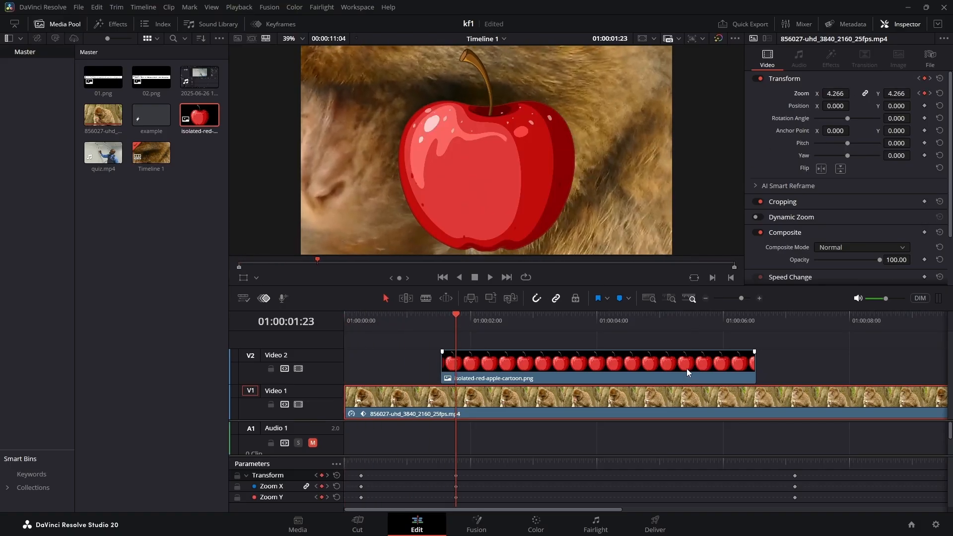
pyautogui.click(687, 370)
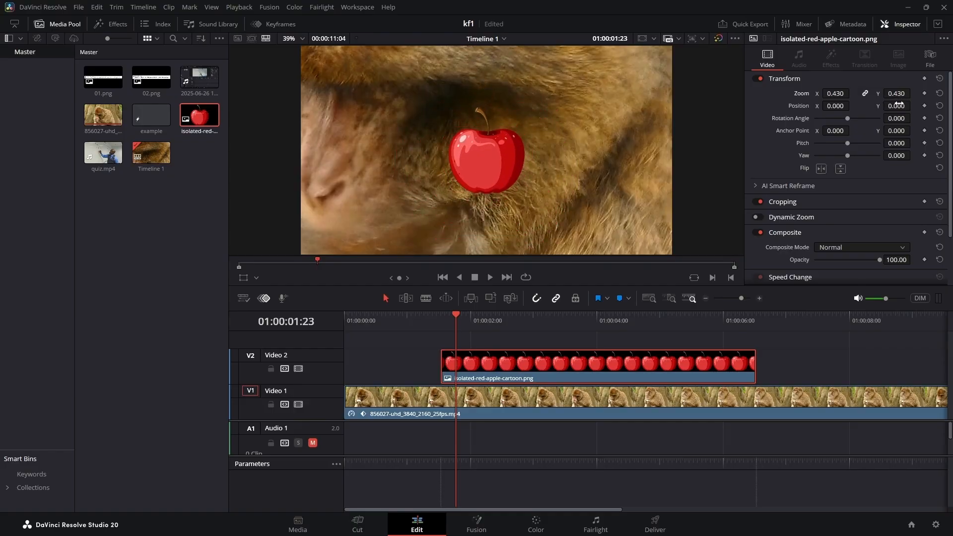
pyautogui.moveTo(897, 106); pyautogui.dragTo(853, 93)
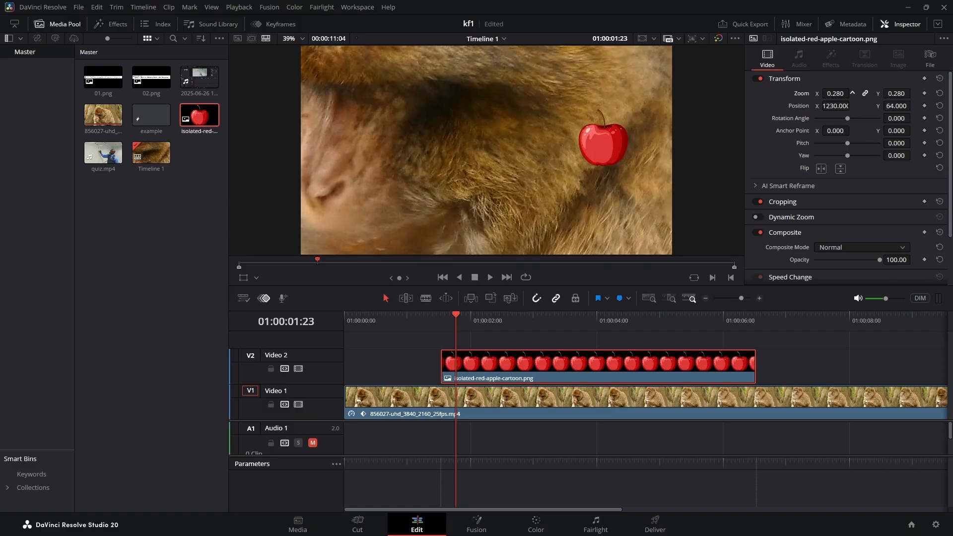
pyautogui.hotkey('ctrl', 's')
# Step: Keyframe the apple's Position at 01:00:01:23 and set its Position X to -1385 at 01:00:03:07
pyautogui.click(924, 105)
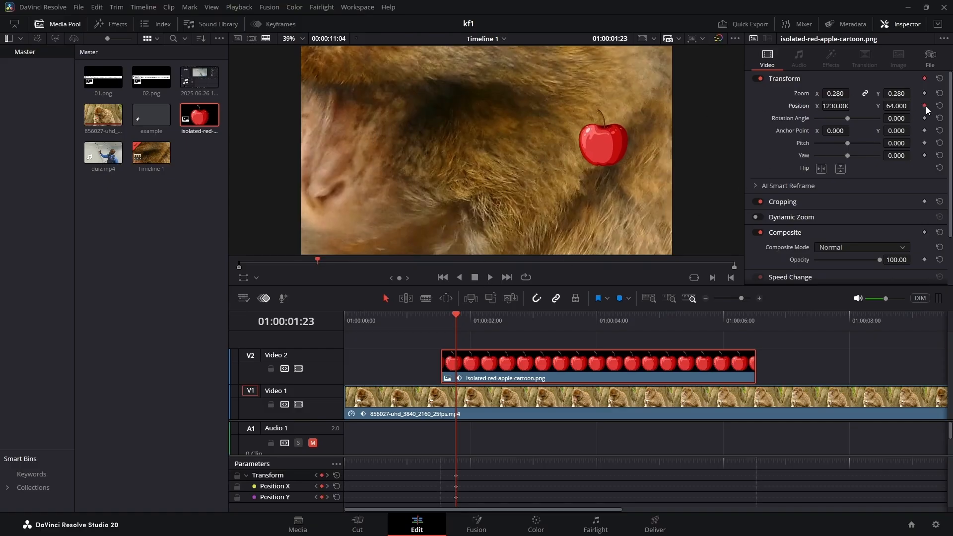
pyautogui.moveTo(455, 313); pyautogui.dragTo(549, 308)
pyautogui.hotkey('ctrl', 's')
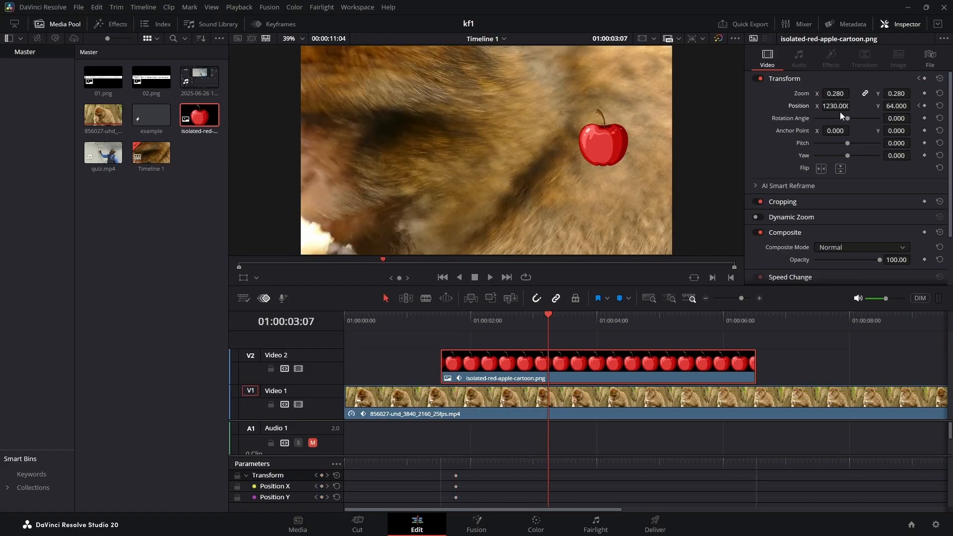
pyautogui.moveTo(839, 105); pyautogui.dragTo(855, 105)
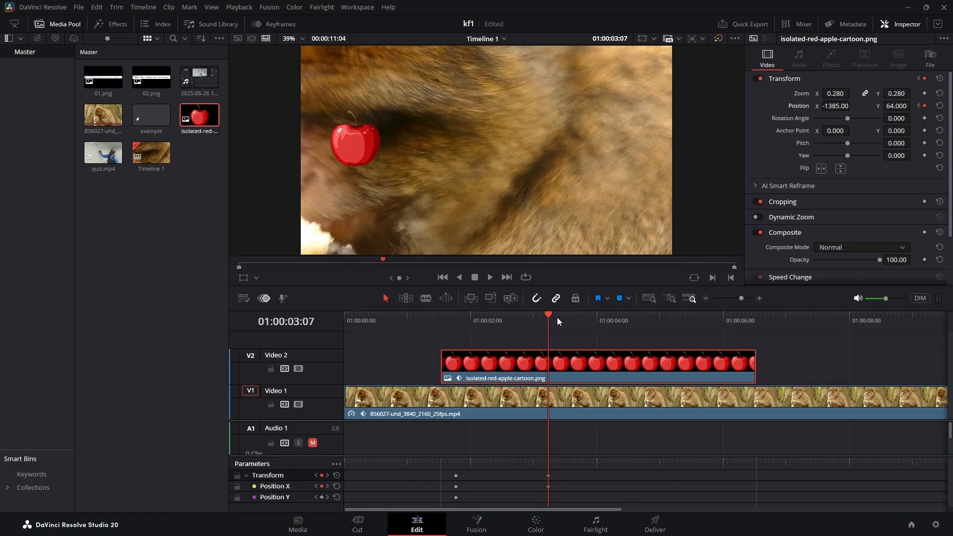
# Step: Play from 01:00:01:19 to check the apple's horizontal movement
pyautogui.moveTo(549, 314); pyautogui.dragTo(447, 322)
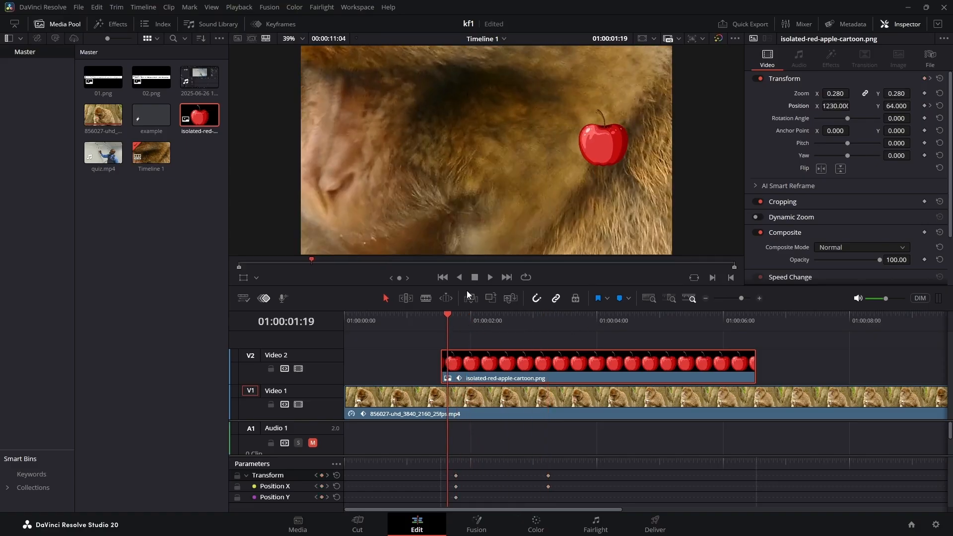
pyautogui.click(487, 279)
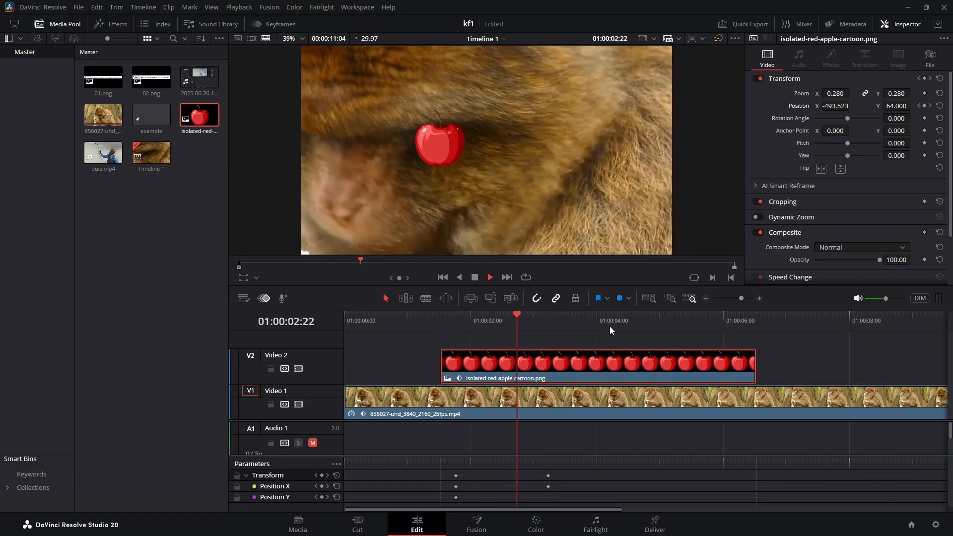
pyautogui.click(474, 277)
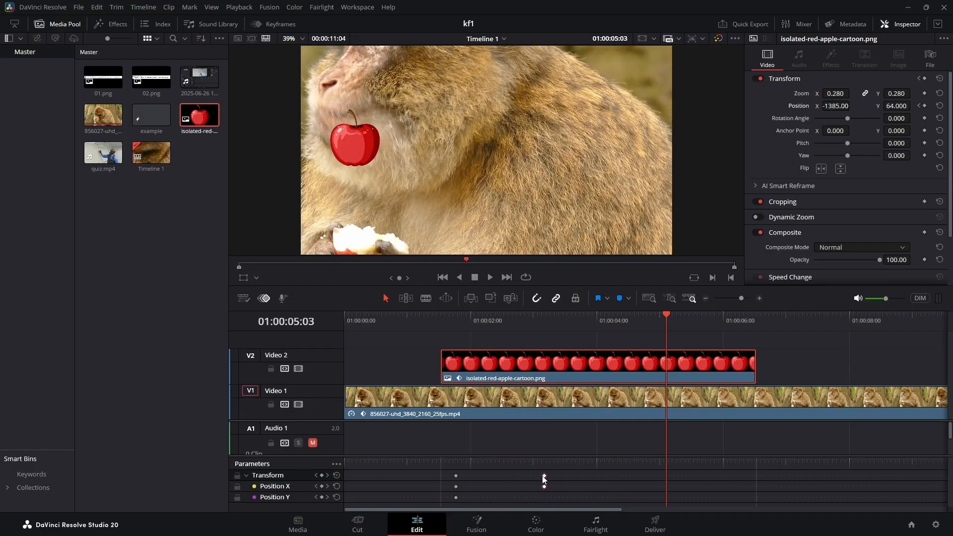
# Step: Move the apple's ending Transform keyframe to about 01:00:02:06 and play from the clip's start to check the faster movement
pyautogui.moveTo(490, 476); pyautogui.dragTo(484, 476)
pyautogui.moveTo(666, 314); pyautogui.dragTo(445, 363)
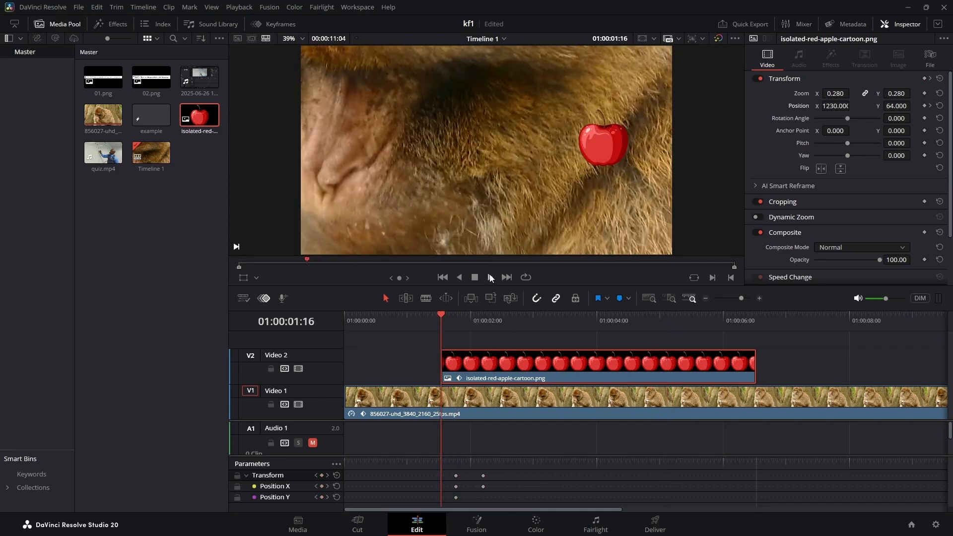
pyautogui.click(490, 277)
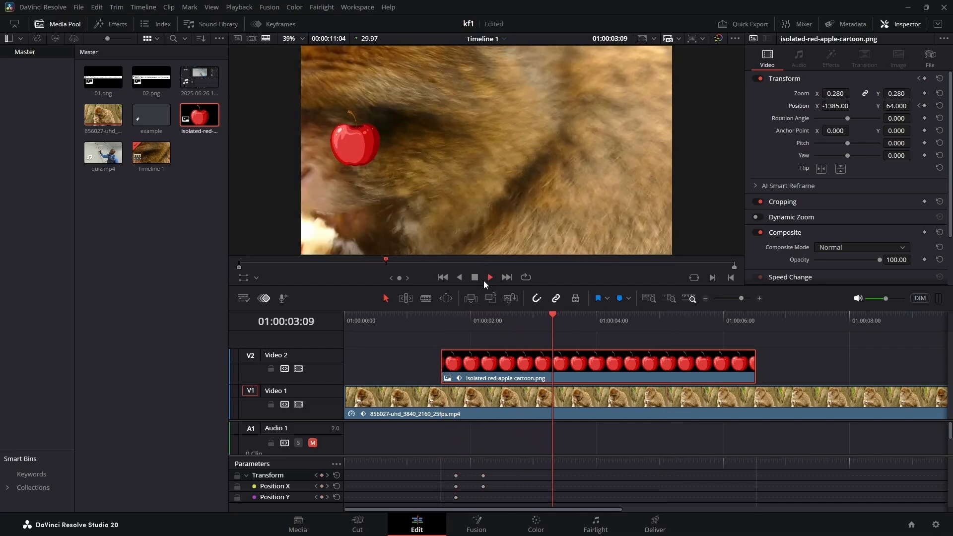
pyautogui.click(476, 277)
# Step: Add a Position keyframe for the apple at 01:00:02:11, set Position Y to -350 at 01:00:02:29, and play from before the clip
pyautogui.moveTo(584, 316); pyautogui.dragTo(495, 337)
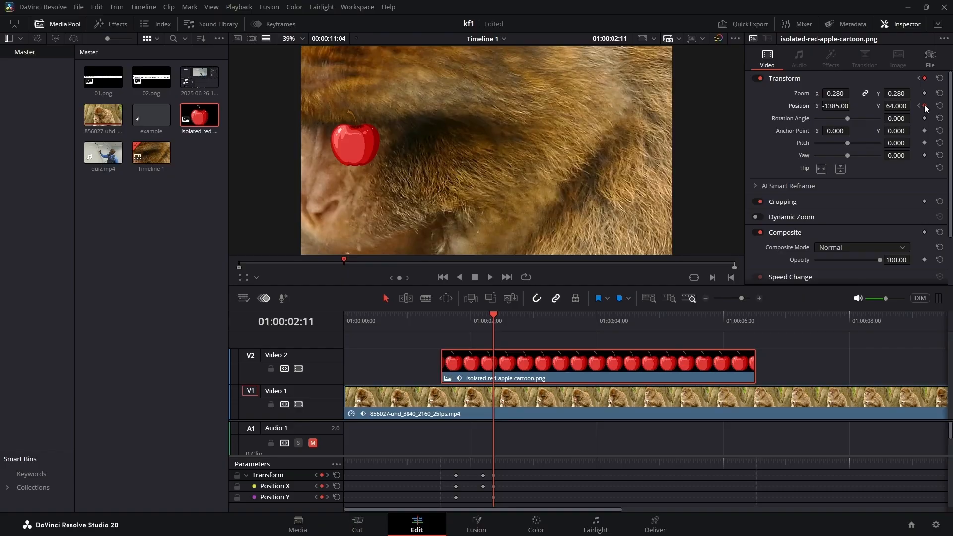
pyautogui.moveTo(495, 315); pyautogui.dragTo(532, 314)
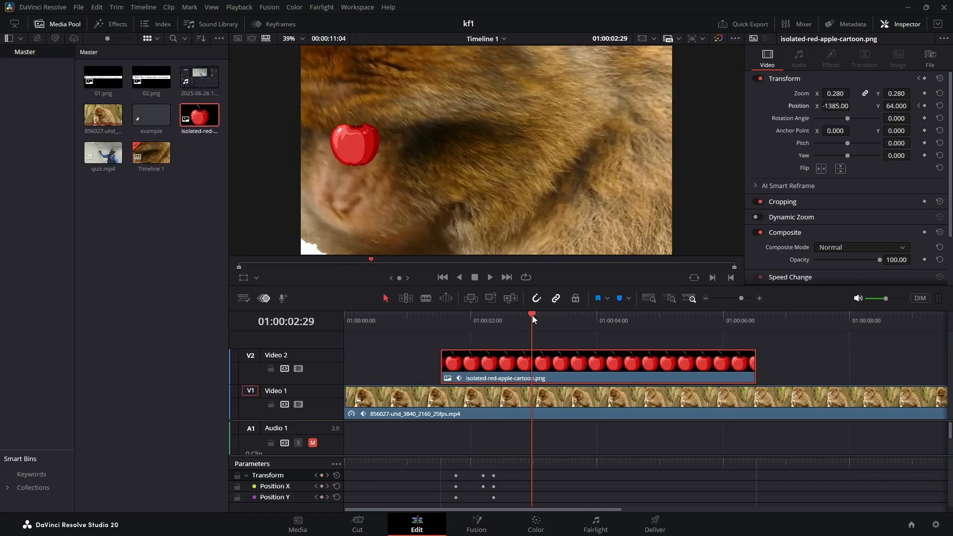
pyautogui.moveTo(897, 107); pyautogui.dragTo(693, 107)
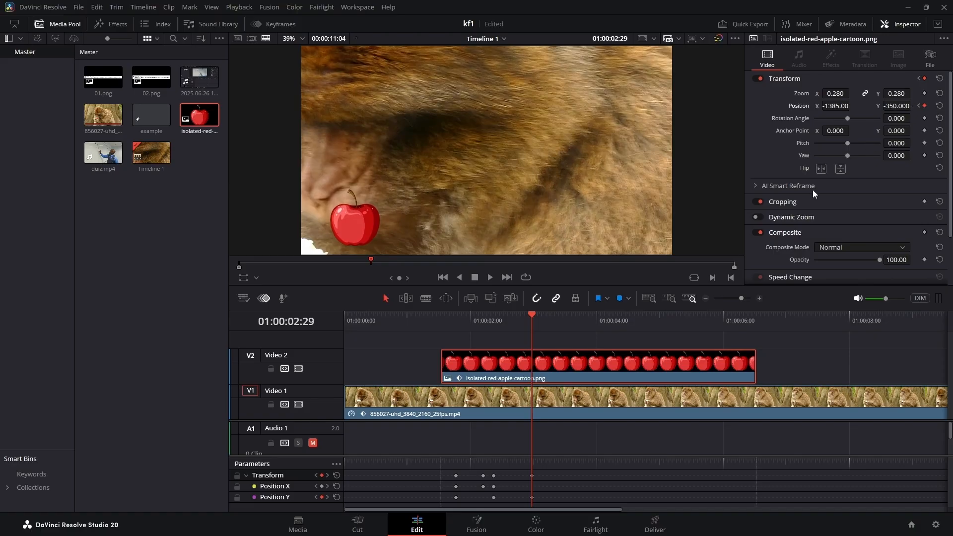
pyautogui.moveTo(529, 314); pyautogui.dragTo(432, 323)
pyautogui.click(490, 277)
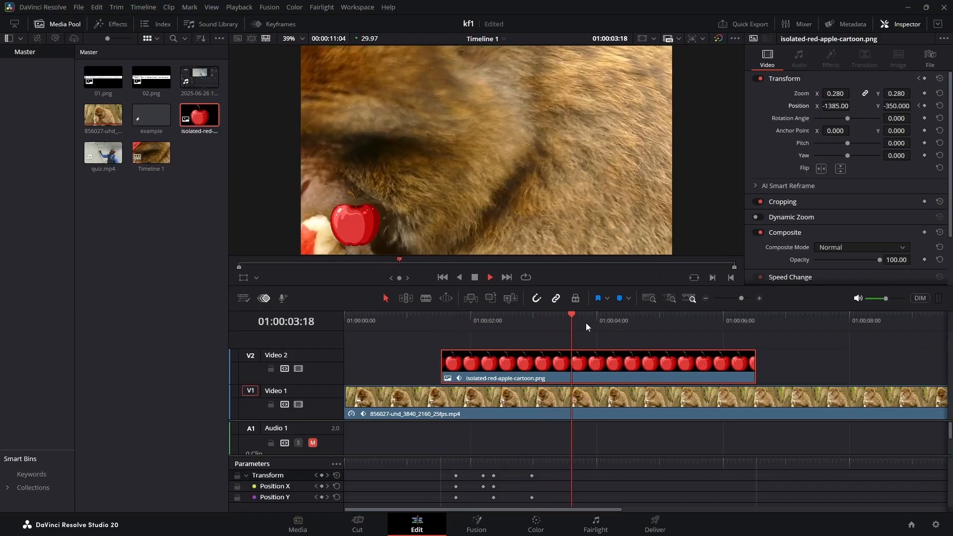
# Step: Stop playback, open the keyframe editor for the apple clip and examine its parameter tracks and its curves
pyautogui.click(491, 278)
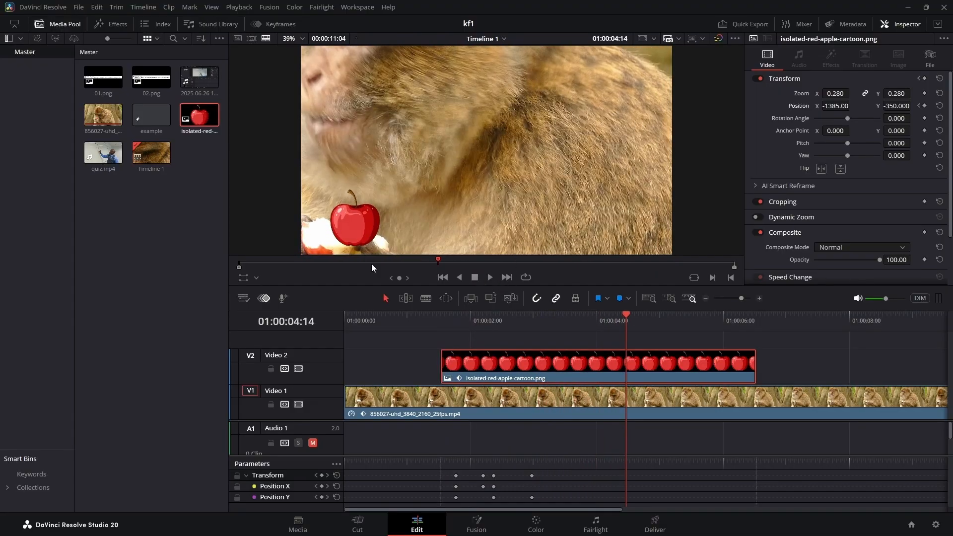
pyautogui.click(281, 24)
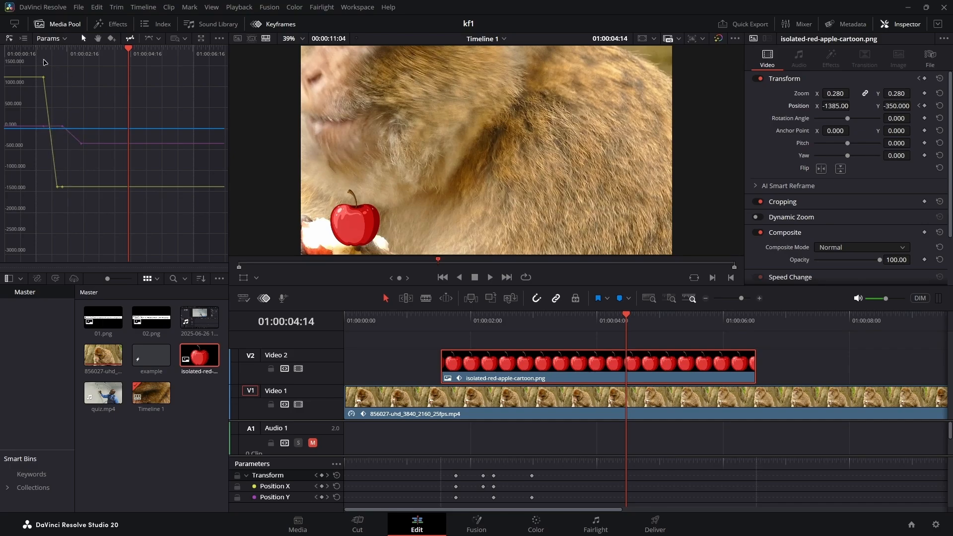
pyautogui.click(24, 38)
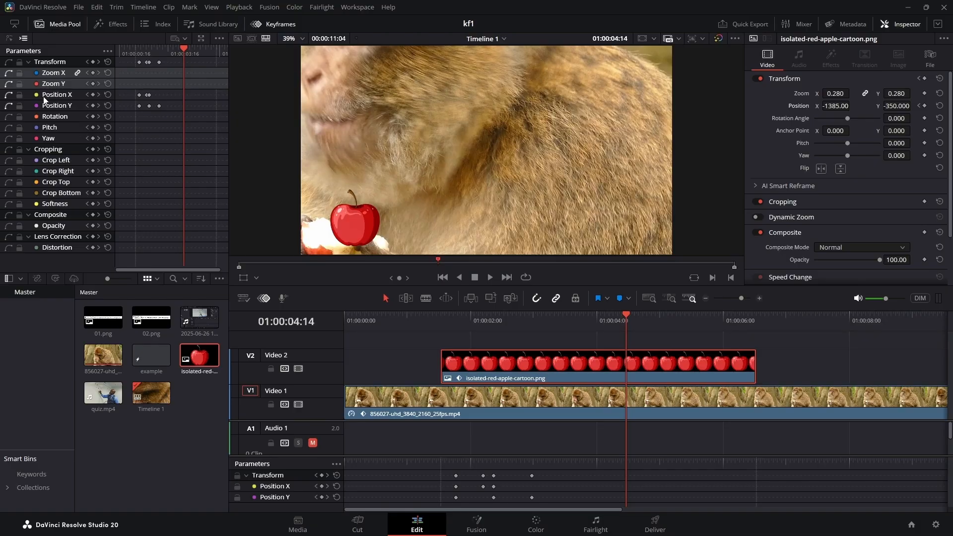
pyautogui.click(9, 38)
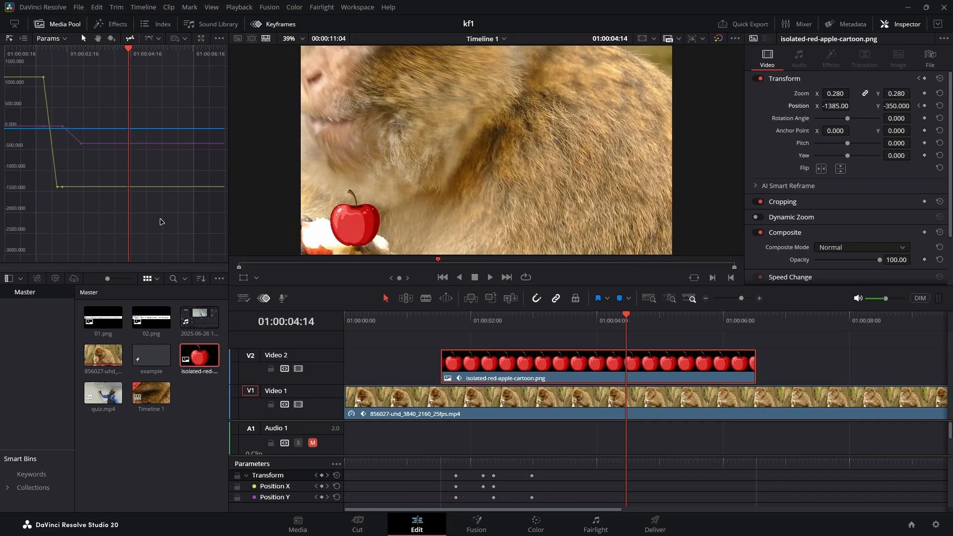
# Step: Select all the apple's Position X and Position Y keyframes on the curves and set them to Ease In and Out
pyautogui.moveTo(166, 214); pyautogui.dragTo(2, 59)
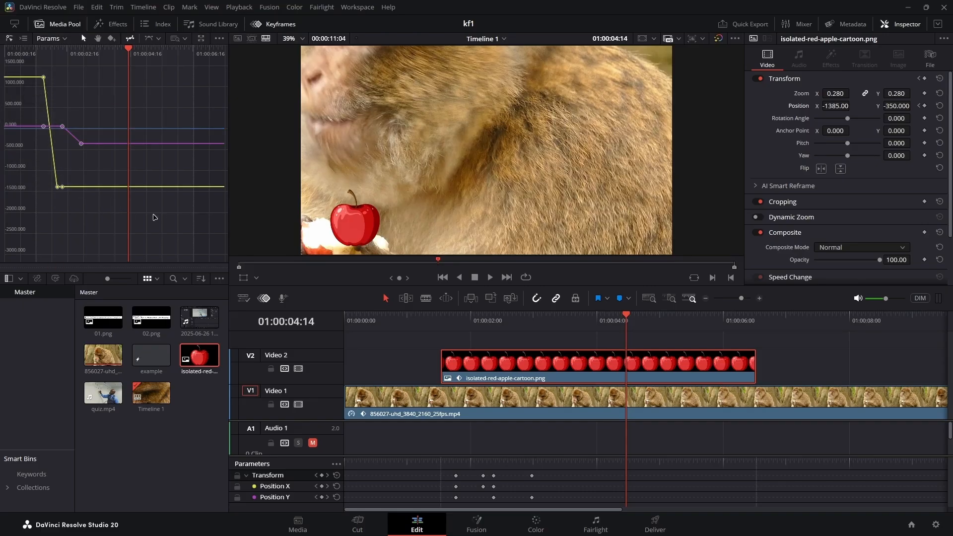
pyautogui.moveTo(153, 215); pyautogui.dragTo(8, 23)
pyautogui.click(159, 39)
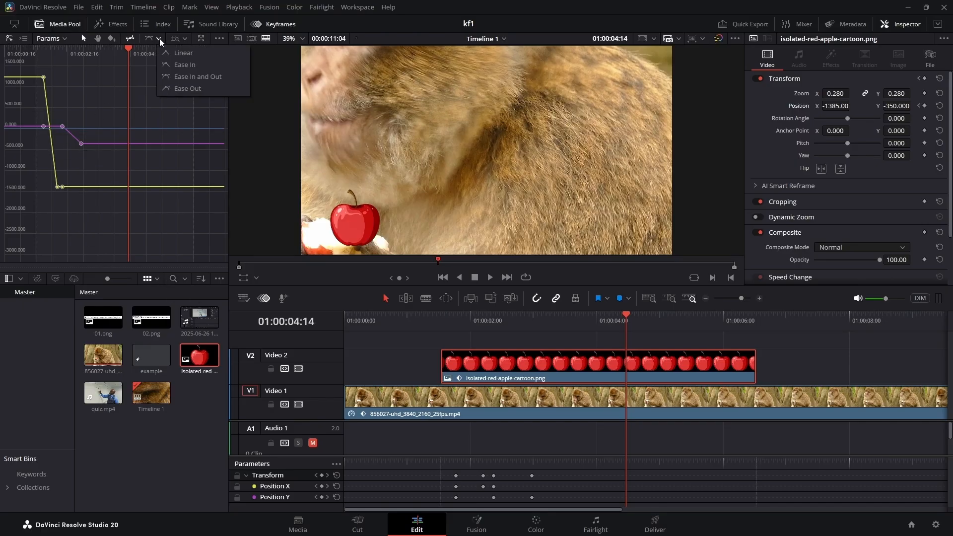
pyautogui.click(186, 79)
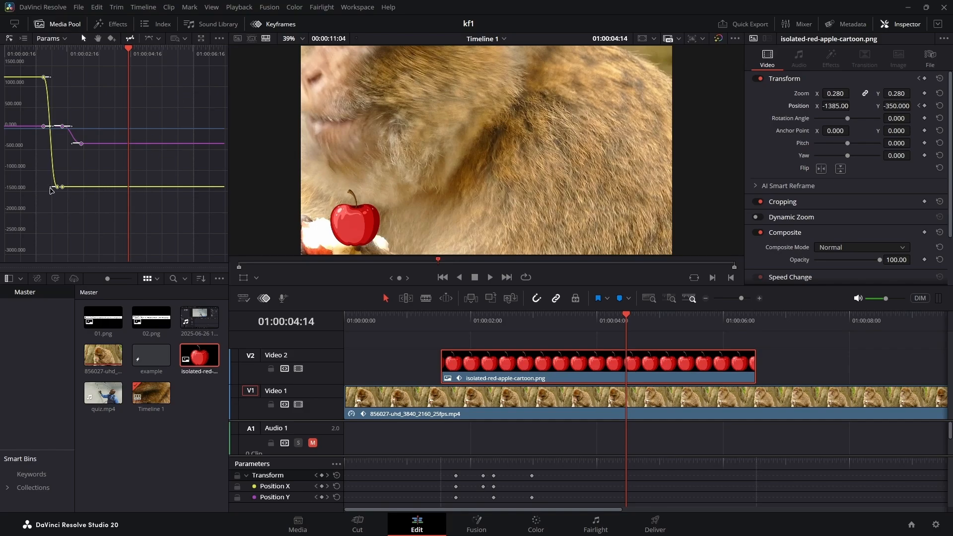
# Step: Lengthen the incoming curve handle of the apple's ending Position X keyframe and play from 01:00:01:16 to check the easing
pyautogui.moveTo(51, 188); pyautogui.dragTo(31, 189)
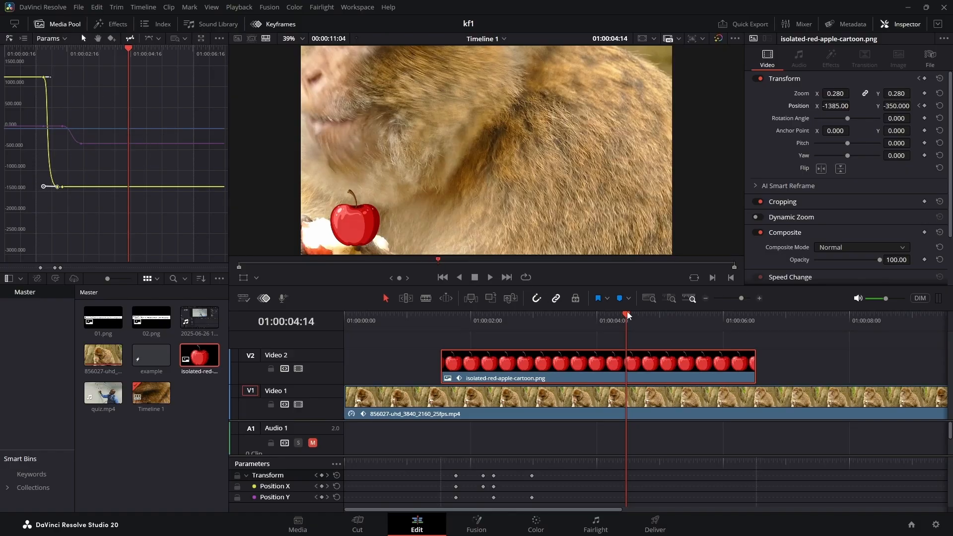
pyautogui.moveTo(628, 316); pyautogui.dragTo(440, 329)
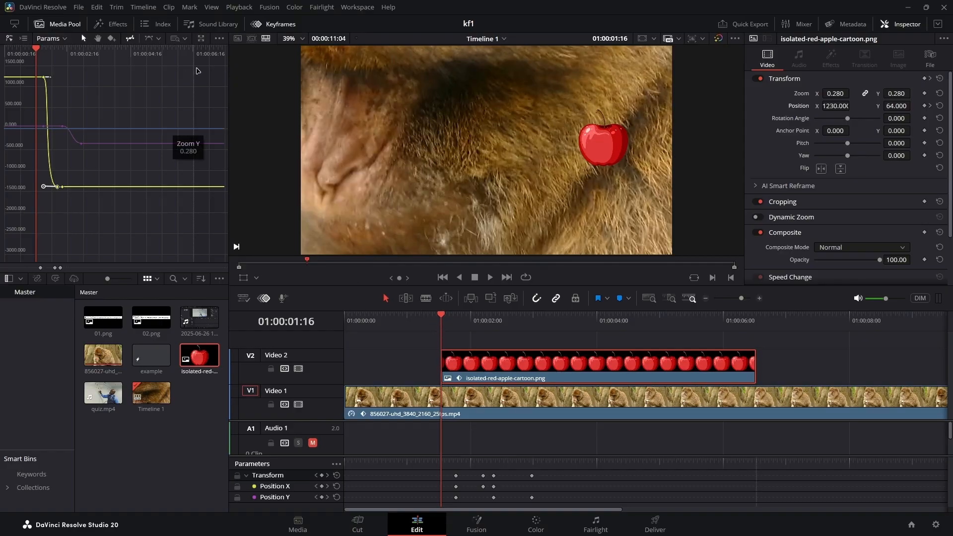
pyautogui.click(490, 277)
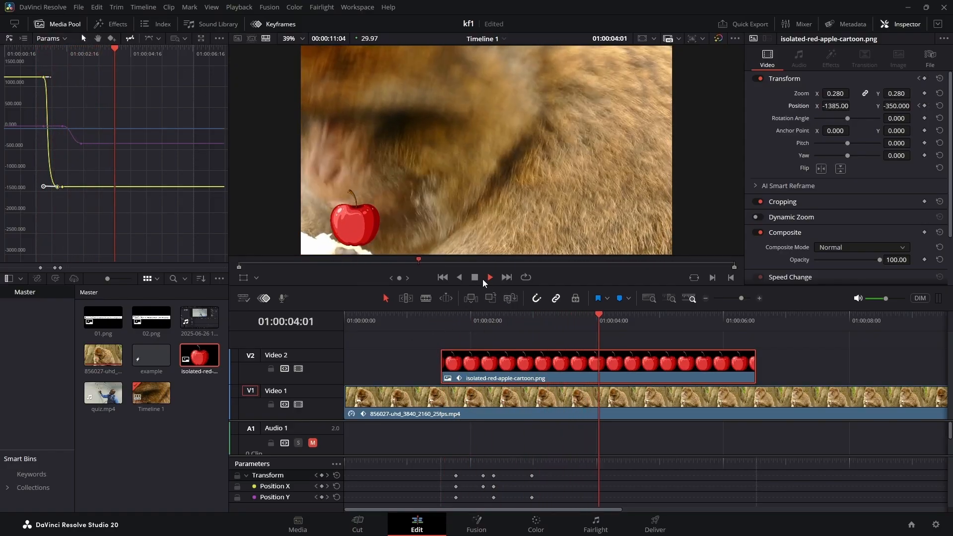
pyautogui.click(475, 278)
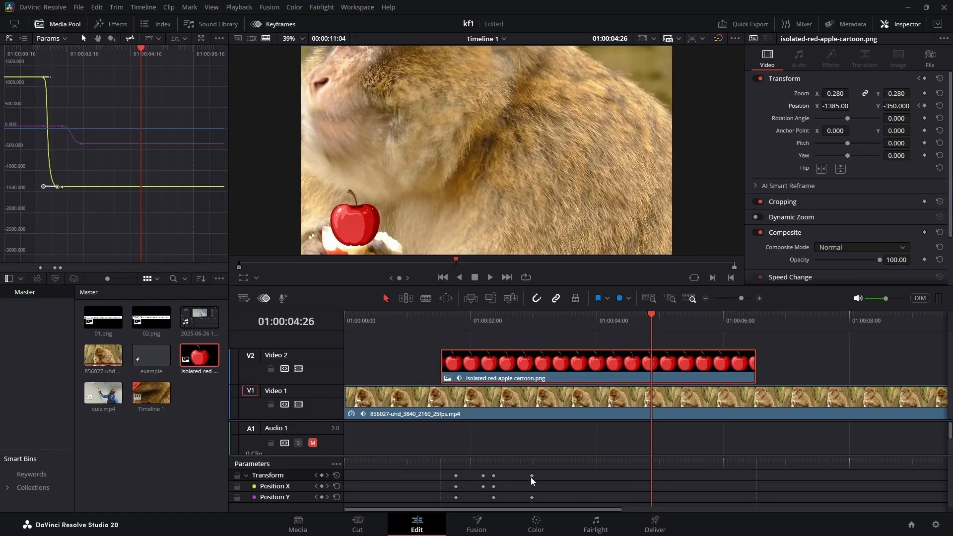
# Step: Move the apple's last Transform keyframe to about 01:00:03:06, and reset the apple's Zoom and Position to their defaults
pyautogui.moveTo(531, 478); pyautogui.dragTo(546, 478)
pyautogui.click(941, 94)
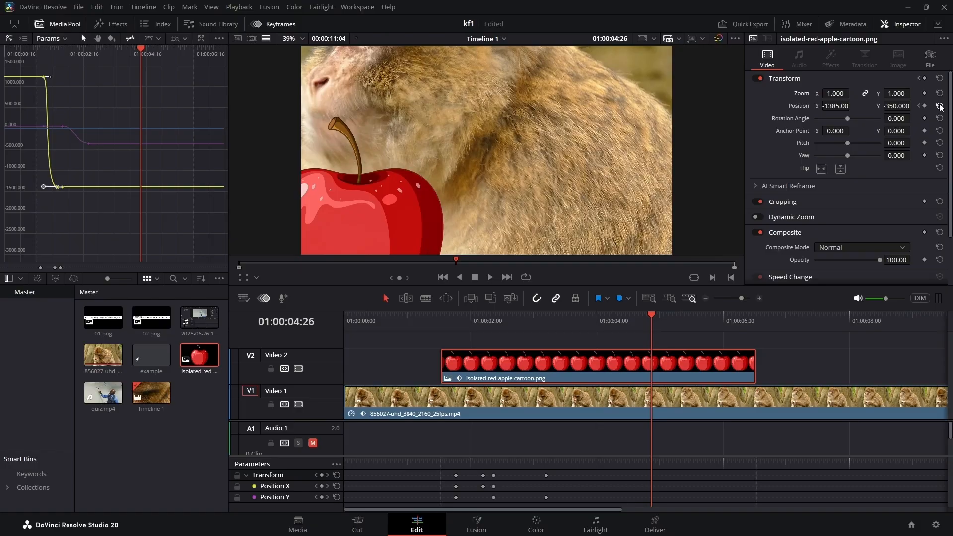
pyautogui.click(941, 105)
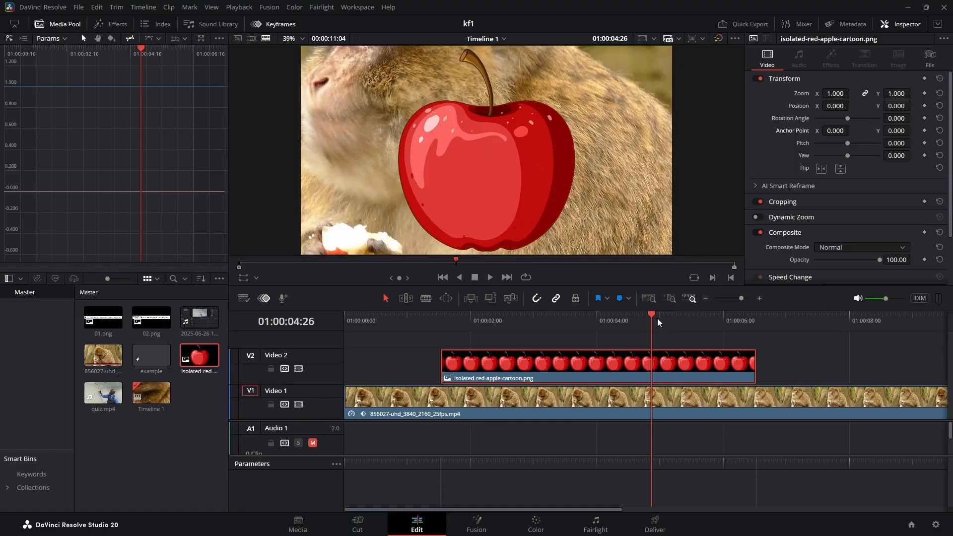
# Step: Clear the monkey clip's zoom animation by deleting its last Transform keyframe and resetting Zoom, and save the project
pyautogui.moveTo(654, 317); pyautogui.dragTo(340, 338)
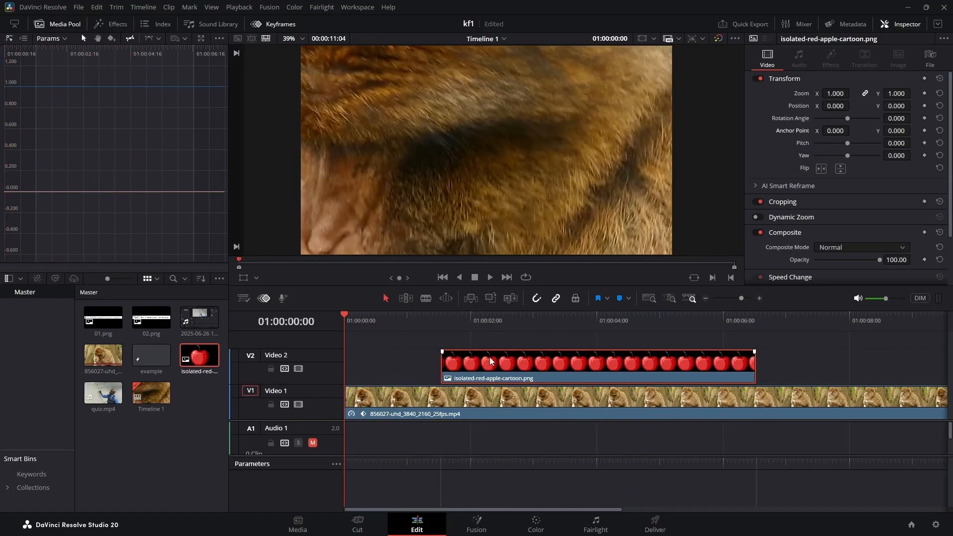
pyautogui.click(421, 410)
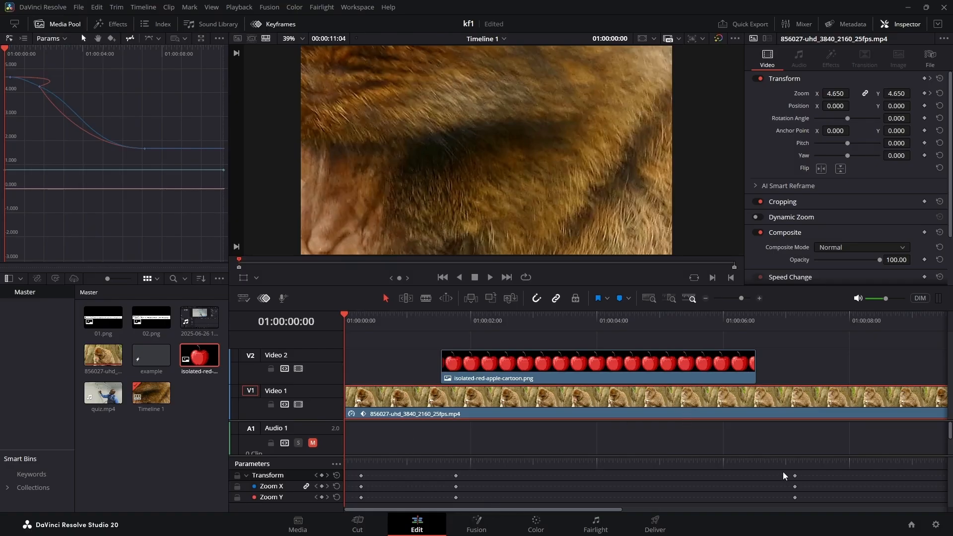
pyautogui.click(795, 476)
pyautogui.press('Delete')
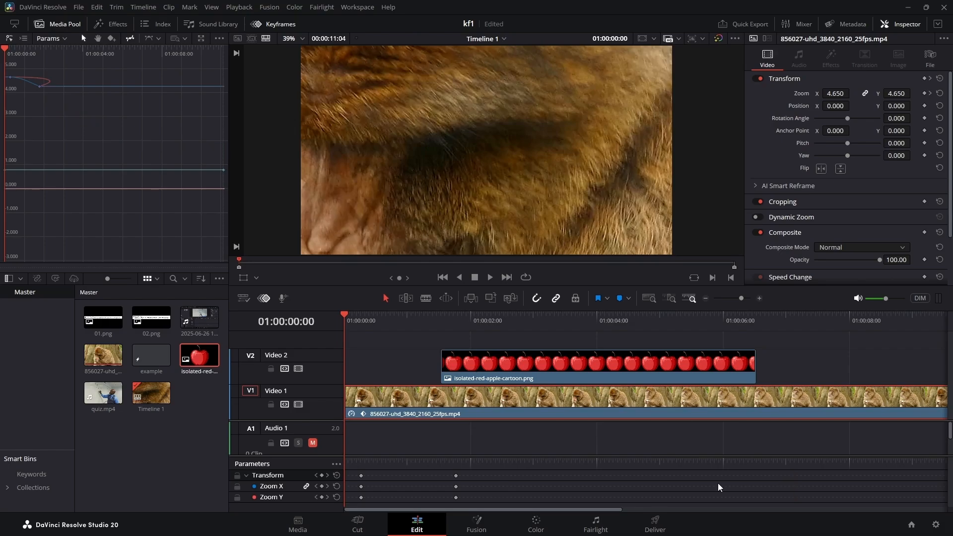
pyautogui.hotkey('ctrl', 's')
pyautogui.click(941, 93)
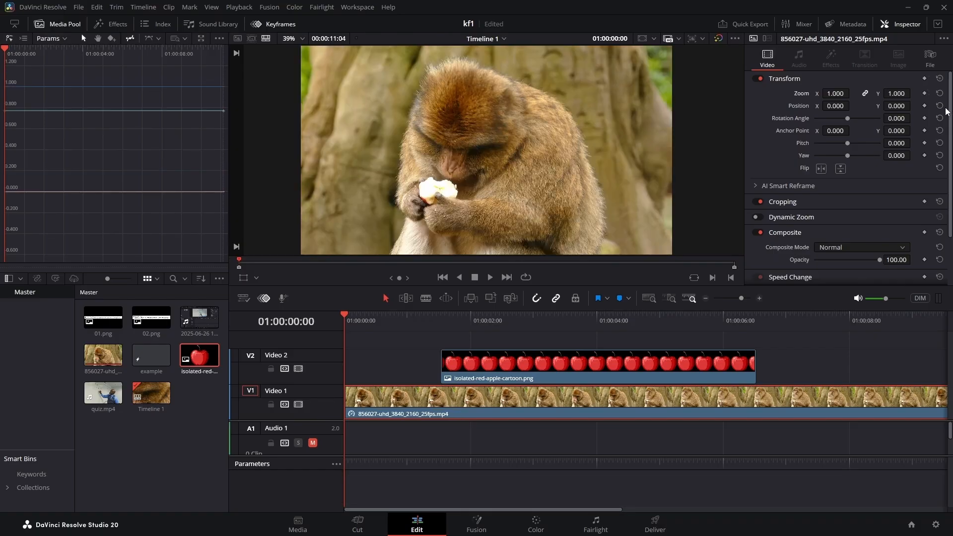
pyautogui.hotkey('ctrl', 's')
pyautogui.moveTo(346, 317)
pyautogui.mouseDown()
pyautogui.moveTo(526, 322)
pyautogui.moveTo(347, 333)
pyautogui.mouseUp()
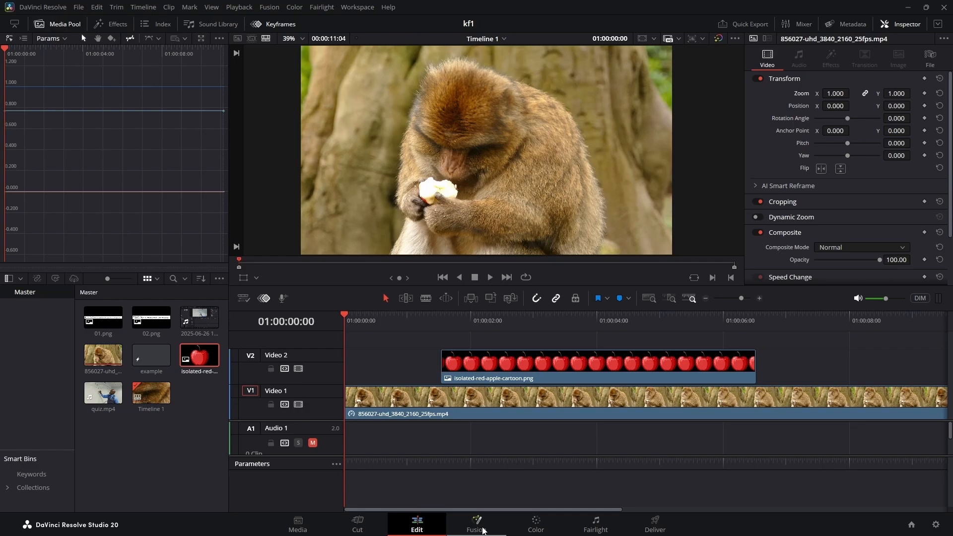
# Step: View the monkey clip on the Fusion page, toggle the Spline editor there, and return to the Edit page
pyautogui.click(484, 531)
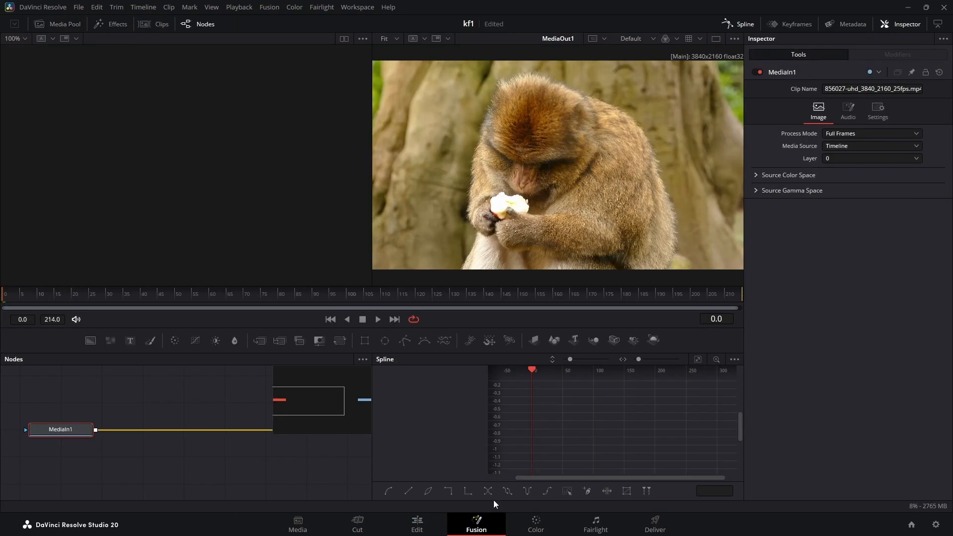
pyautogui.click(743, 23)
pyautogui.click(743, 23)
pyautogui.click(416, 528)
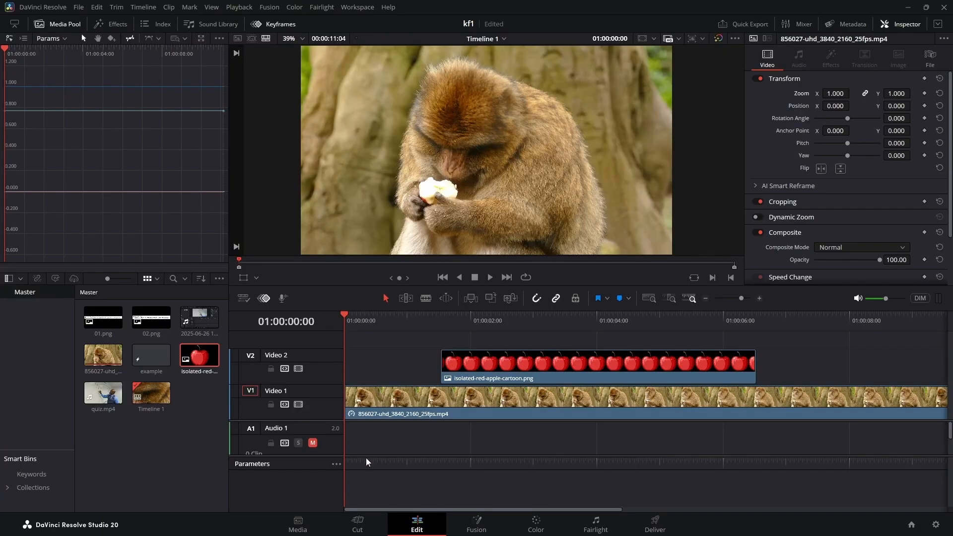
# Step: Hide the timeline's keyframe tracks and the Keyframes curve editor, and scrub the timeline to 01:00:01:09
pyautogui.click(267, 298)
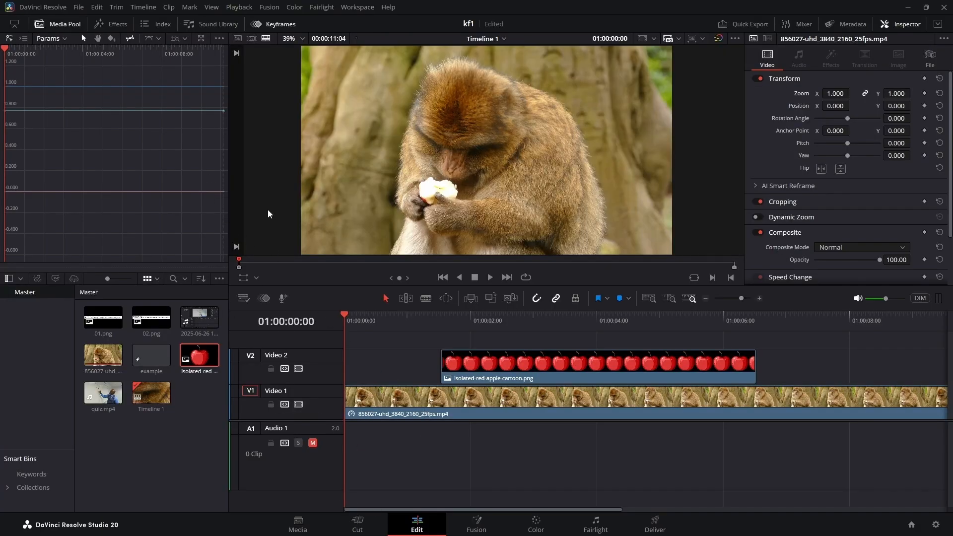
pyautogui.click(256, 24)
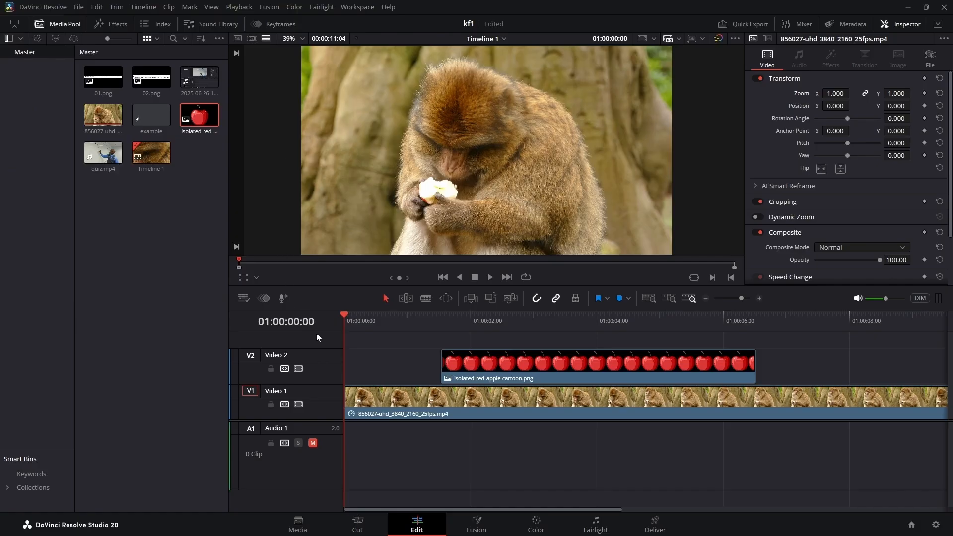
pyautogui.moveTo(344, 318); pyautogui.dragTo(388, 325)
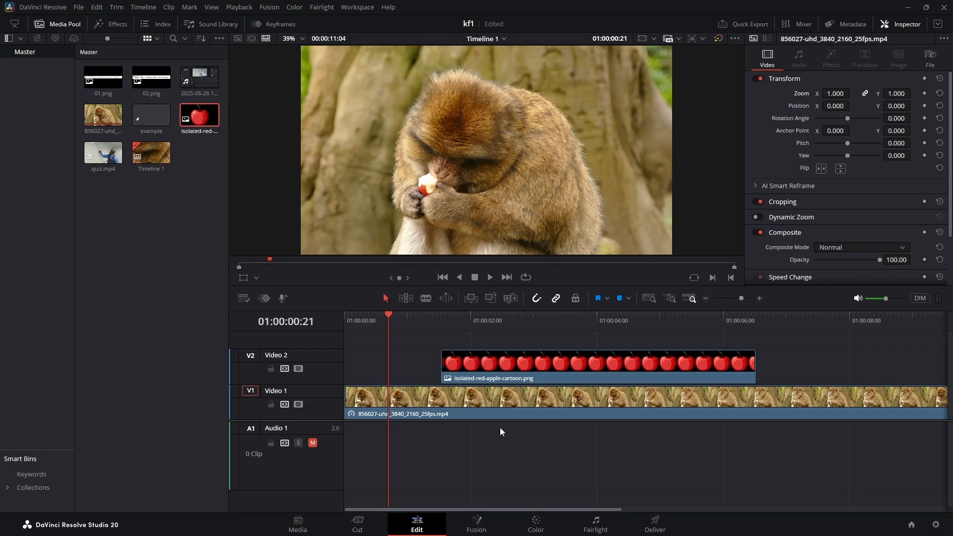
pyautogui.moveTo(390, 313); pyautogui.dragTo(426, 314)
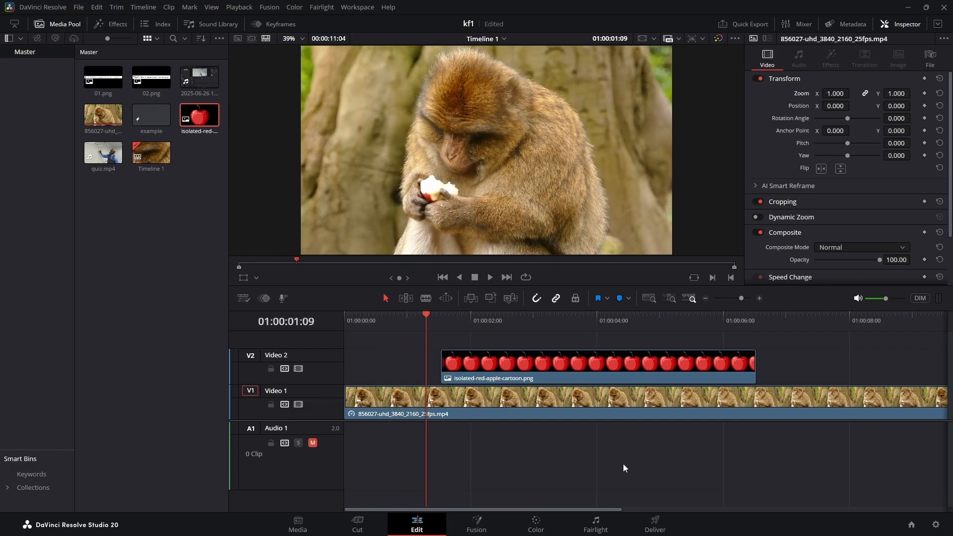